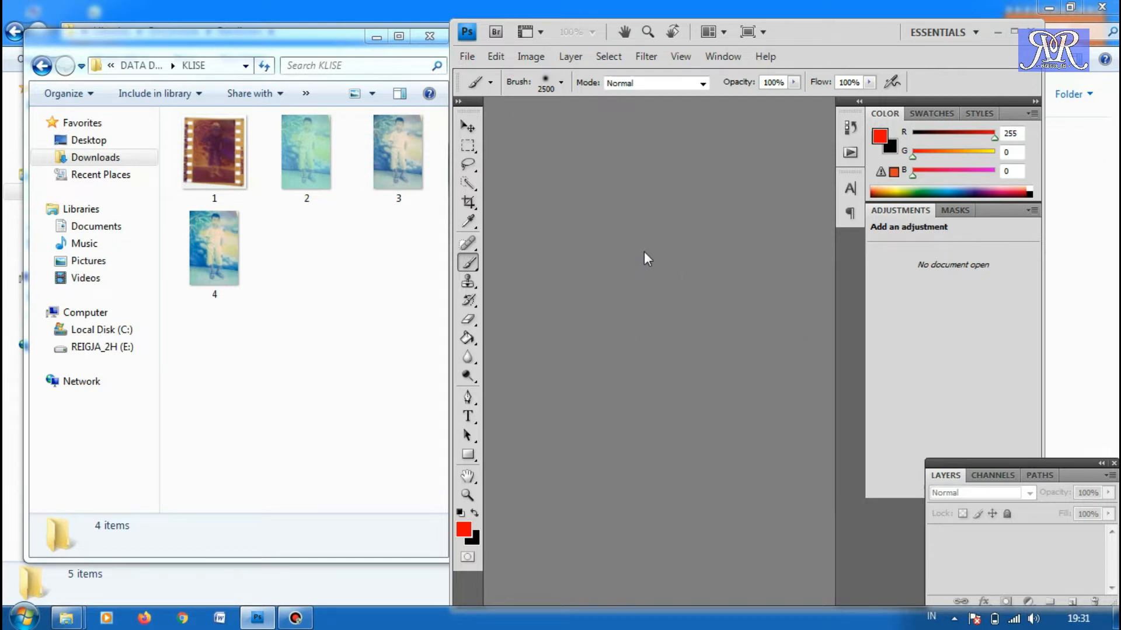
- Open image 1 from the KLISE folder in Photoshop and crop it to the picture inside the film border
drag(214, 153, 675, 262)
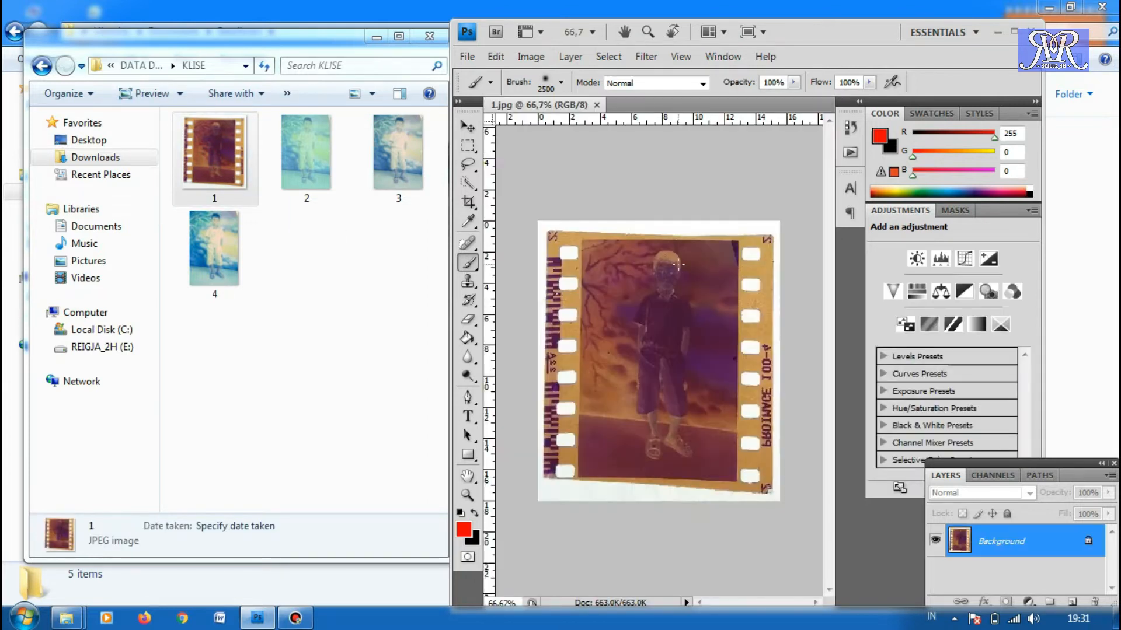
click(1014, 31)
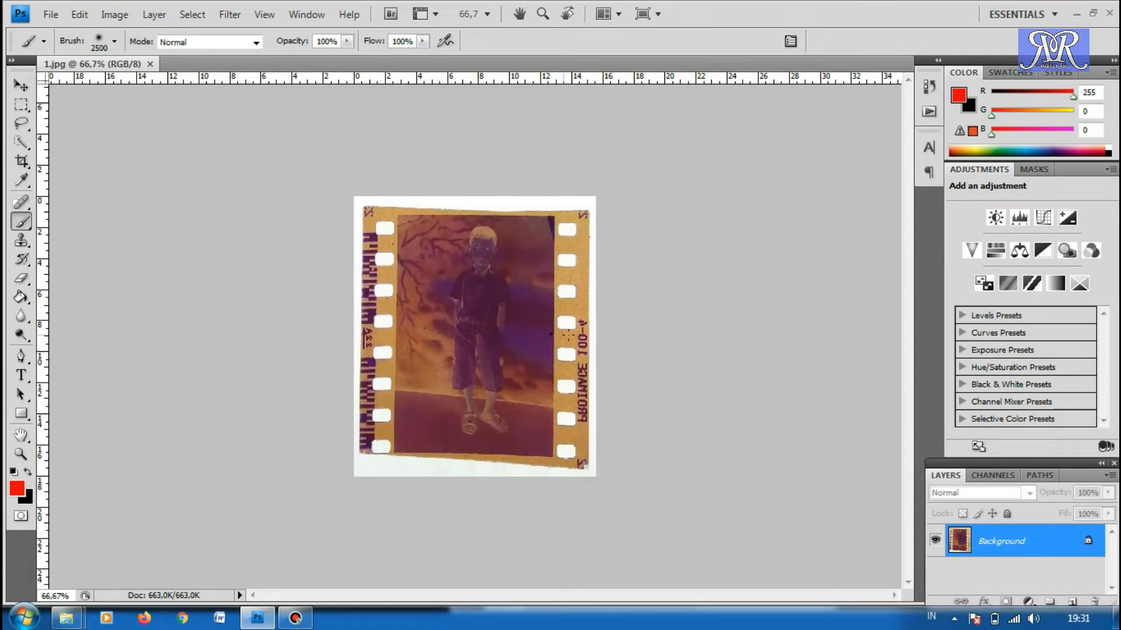
click(22, 161)
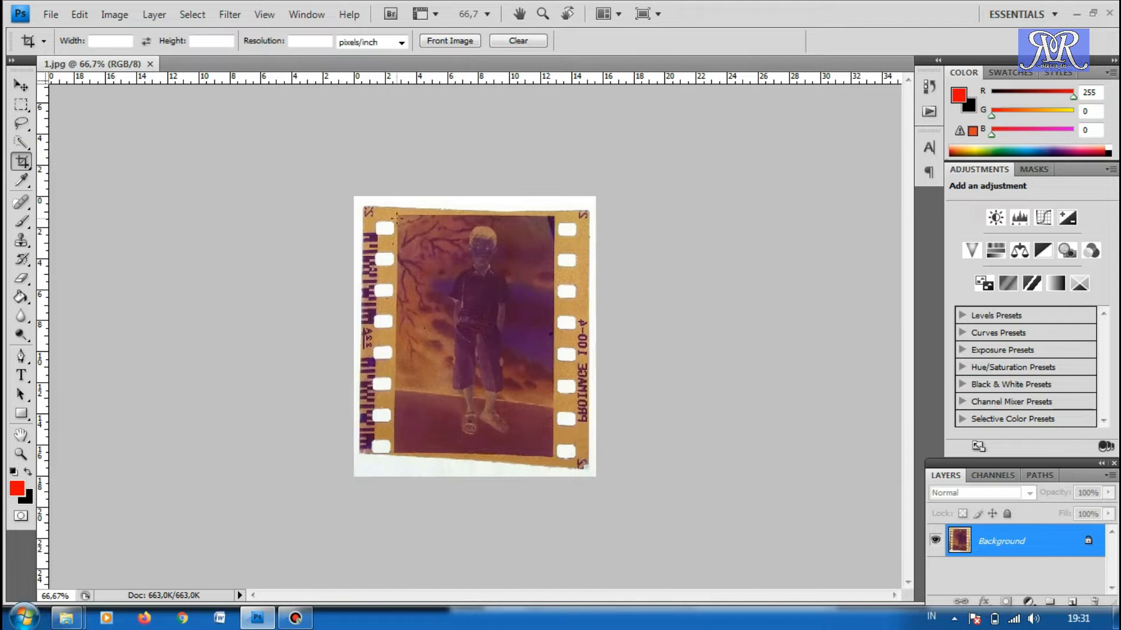
drag(397, 215, 552, 456)
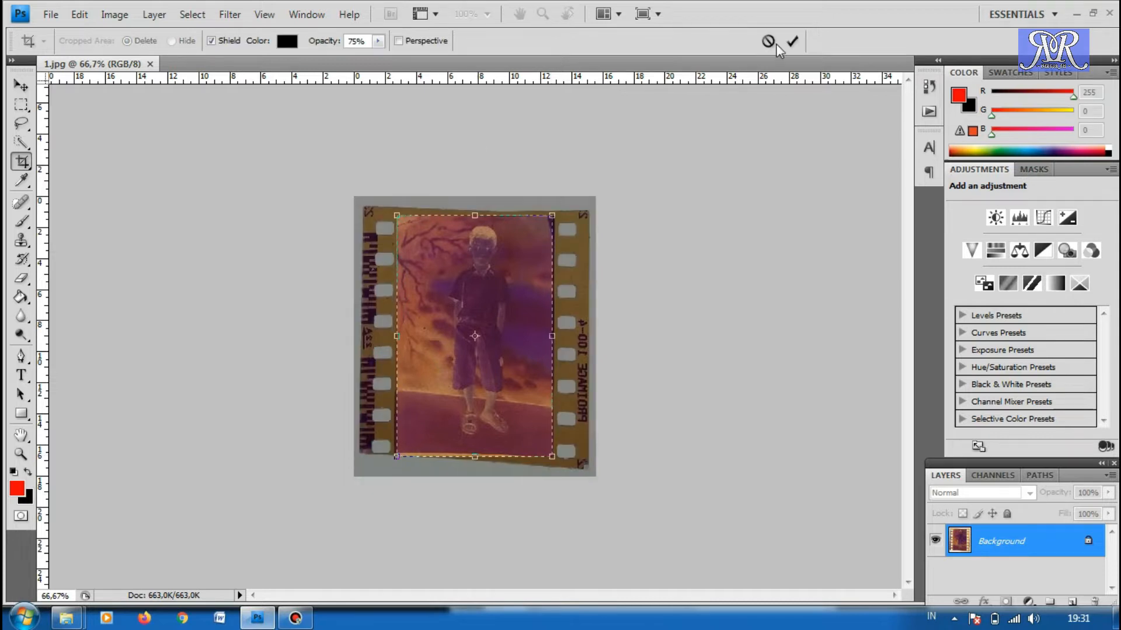
click(791, 41)
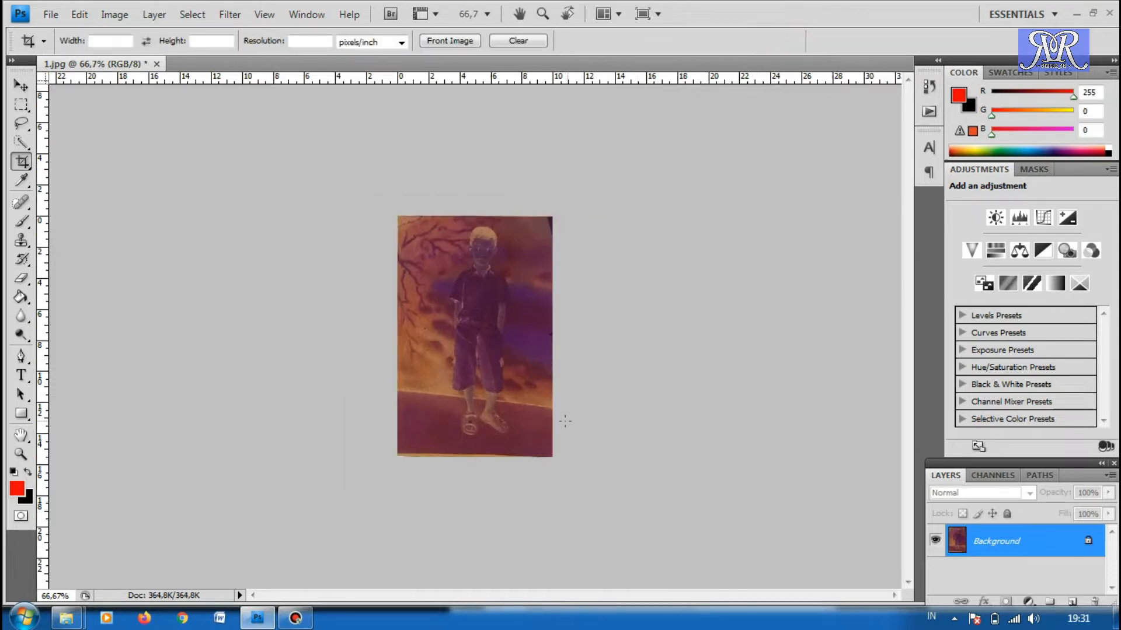
- Duplicate the Background layer as Background copy and invert the copy's colors
right_click(1024, 544)
click(1003, 427)
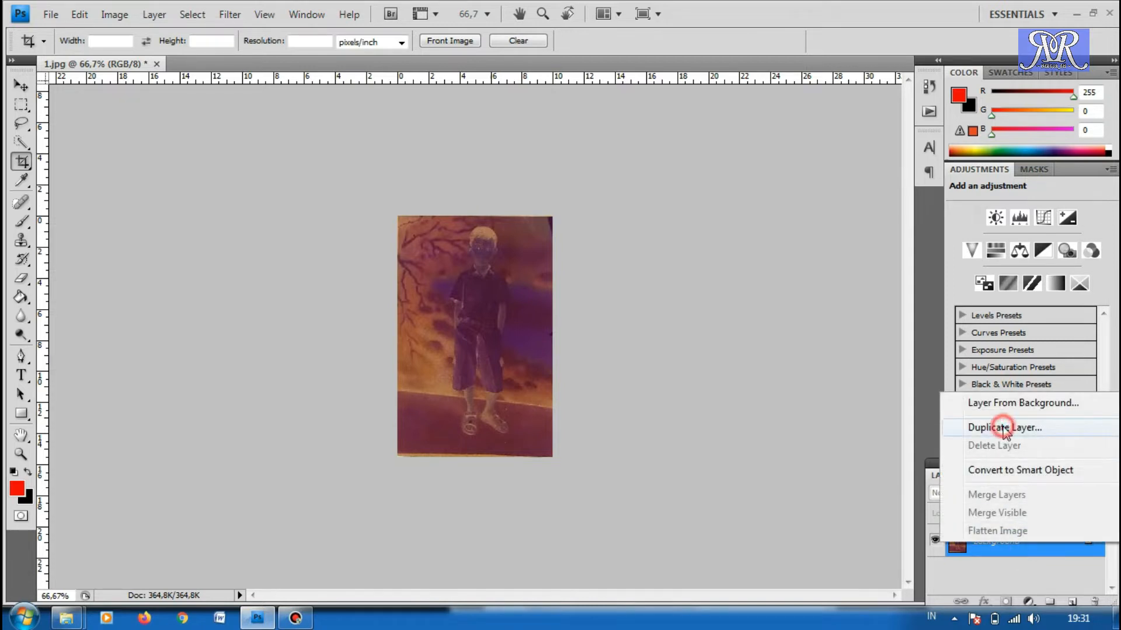
click(696, 183)
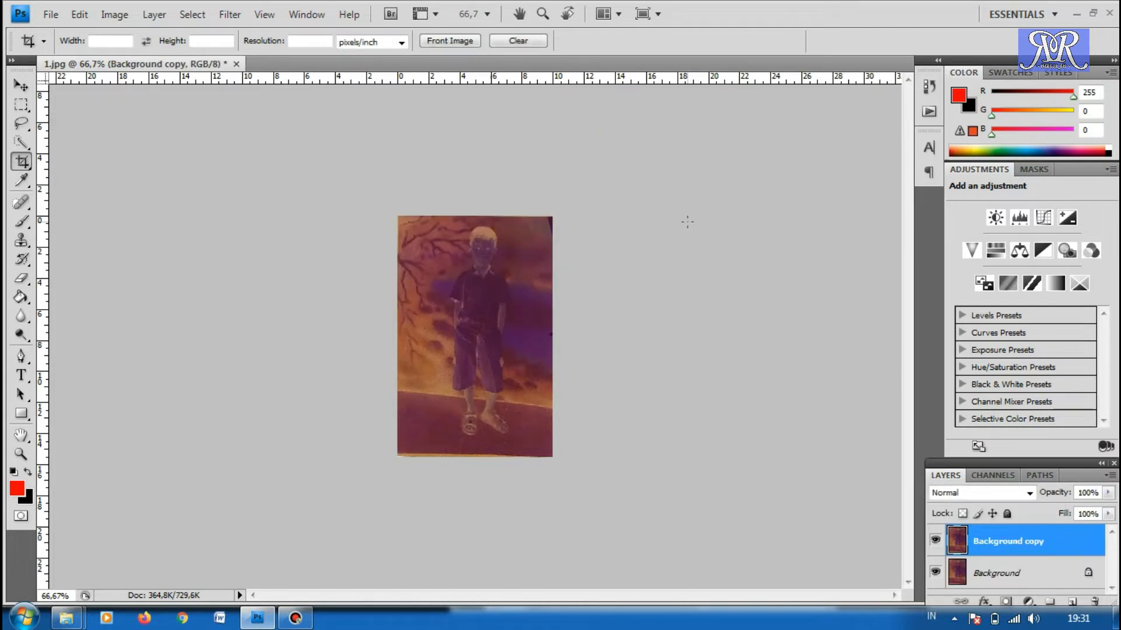
click(111, 15)
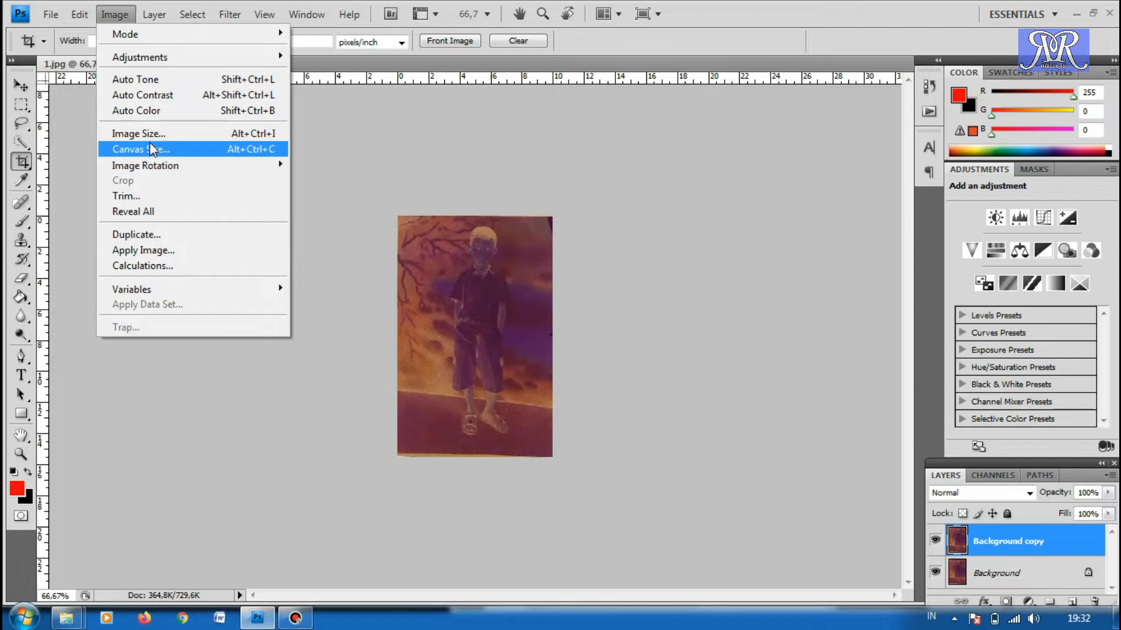
mouse_move(152, 62)
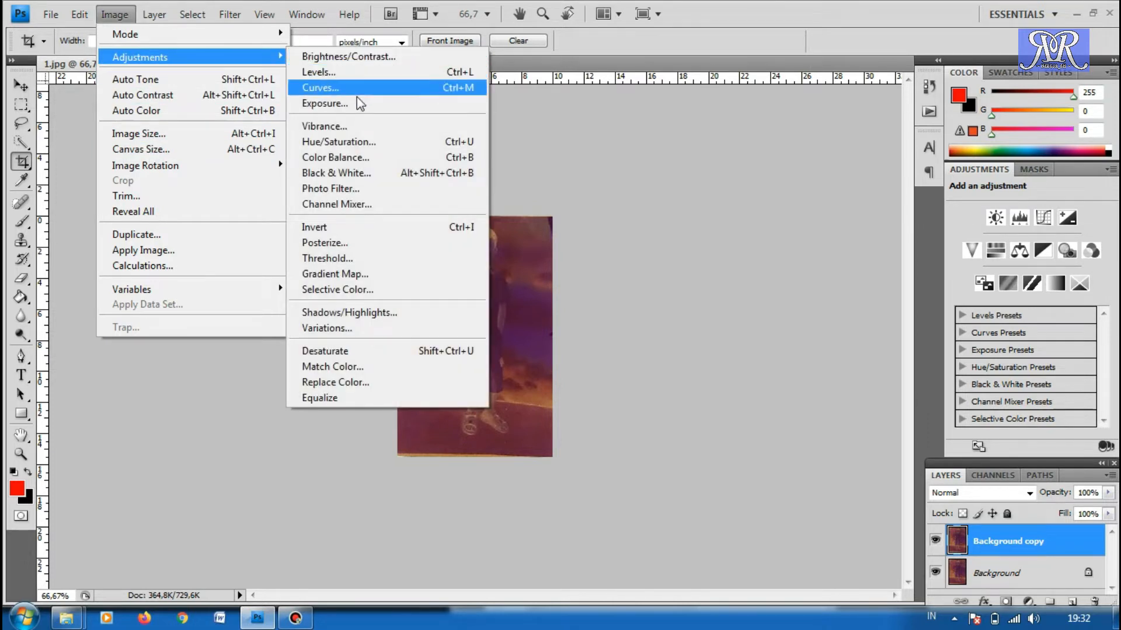
click(362, 233)
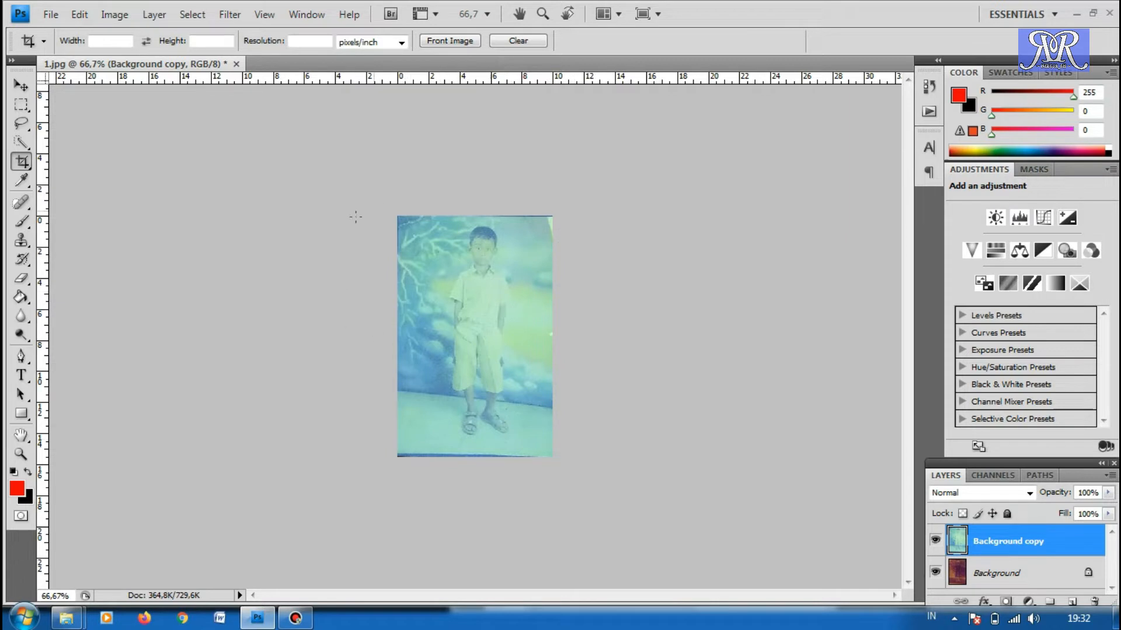
- Add a Levels adjustment layer with the RGB black input at 36 and the white input at 247
click(486, 14)
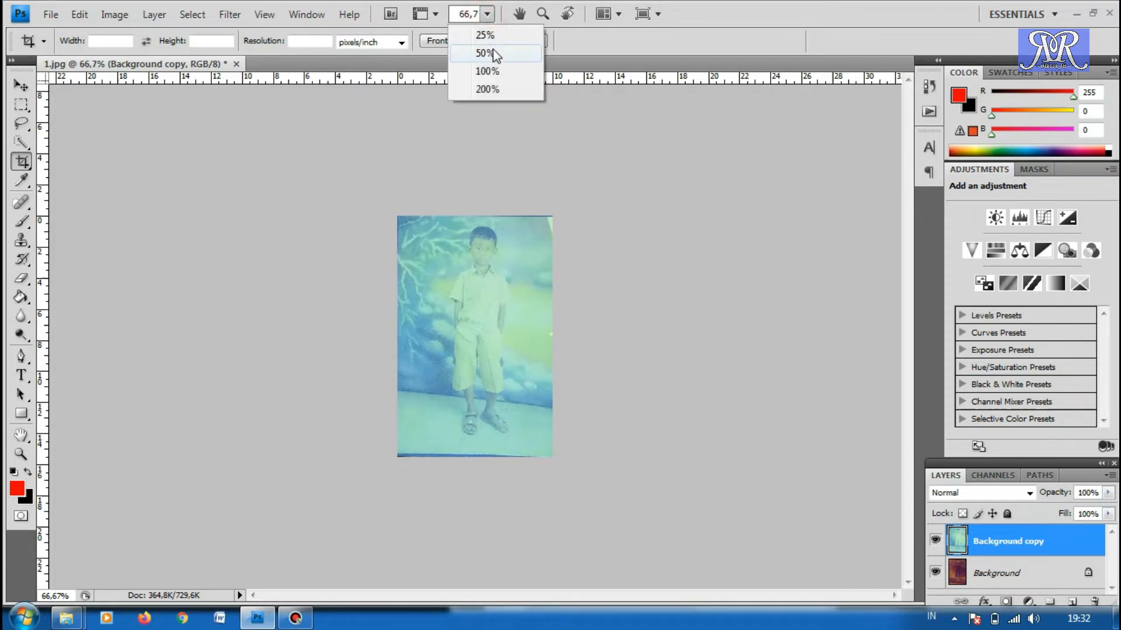
click(492, 53)
click(486, 14)
click(495, 68)
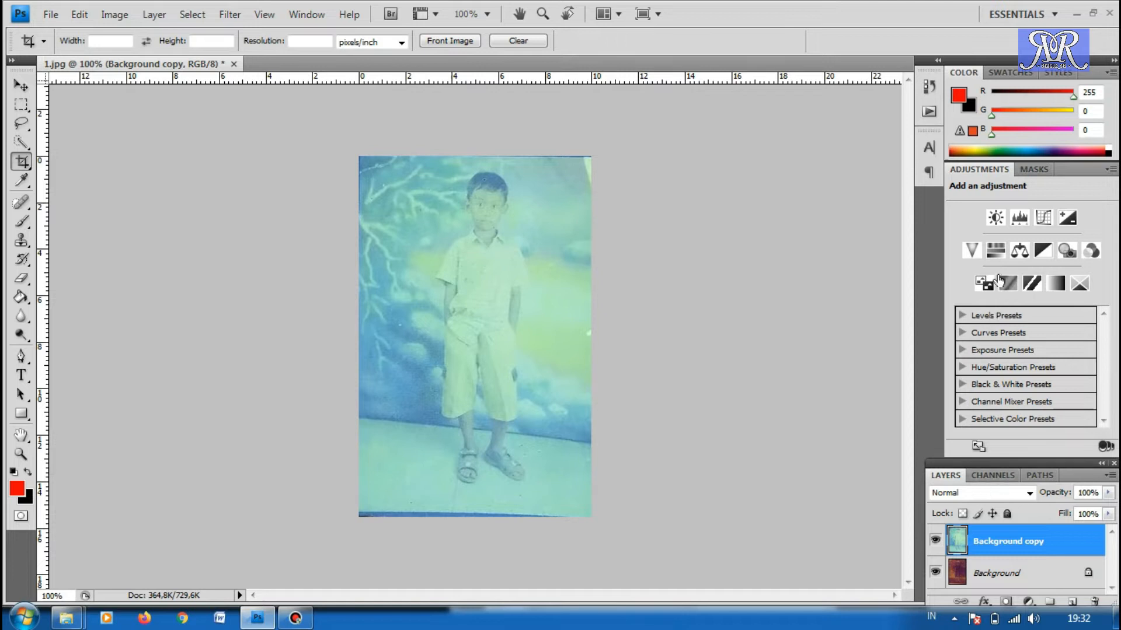
click(1018, 221)
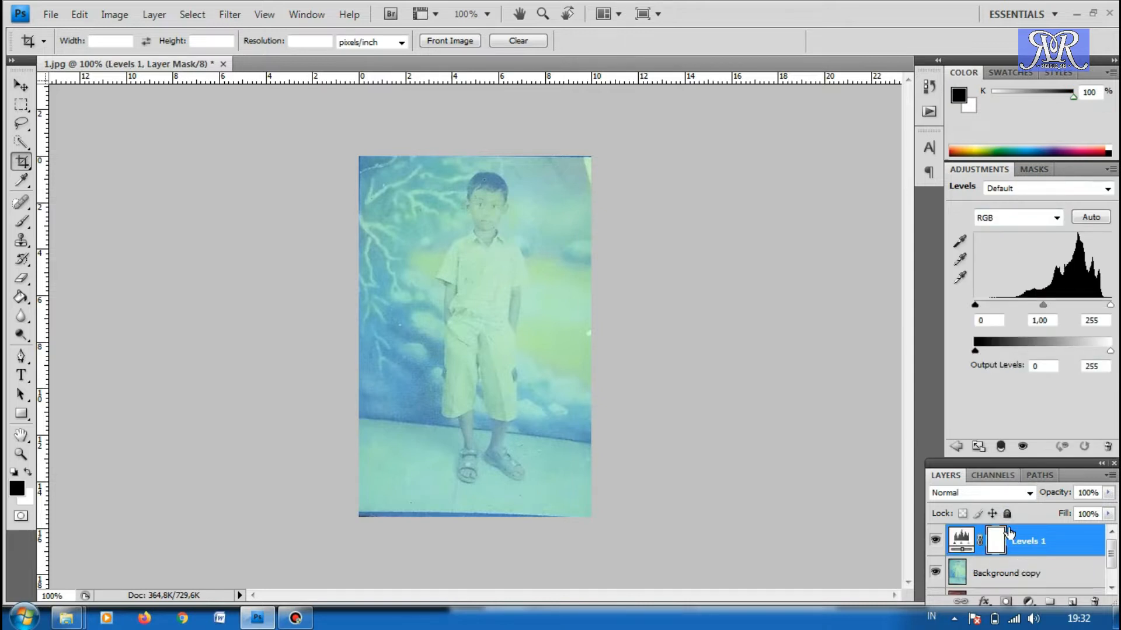
drag(979, 306, 994, 305)
drag(1109, 305, 1106, 304)
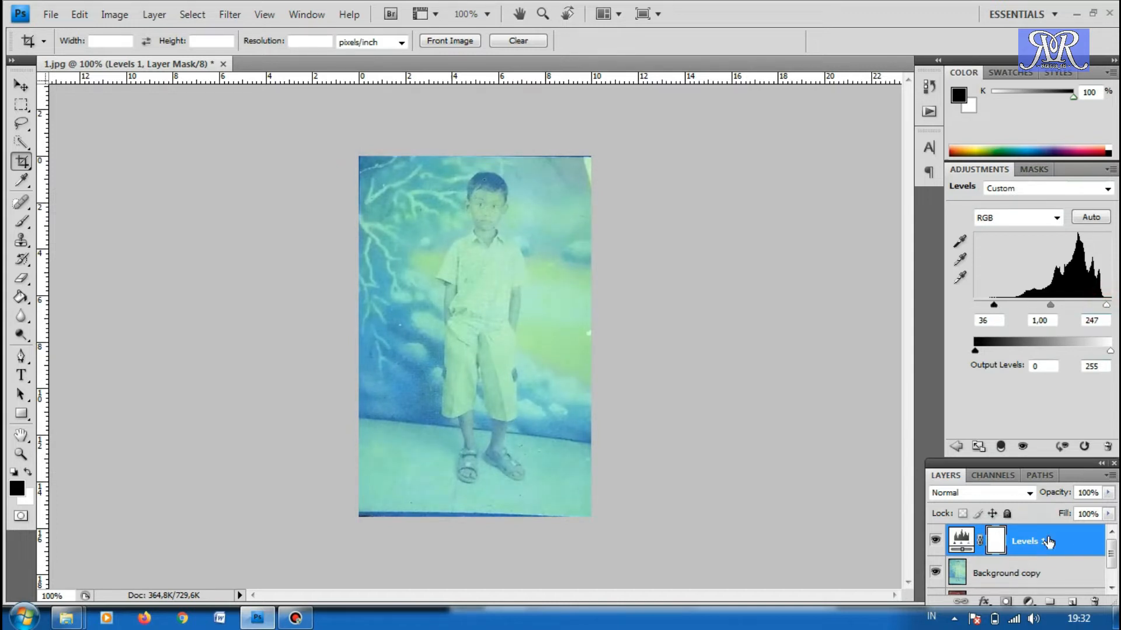
- Add a Curves adjustment layer directly above the Background copy layer
click(1048, 574)
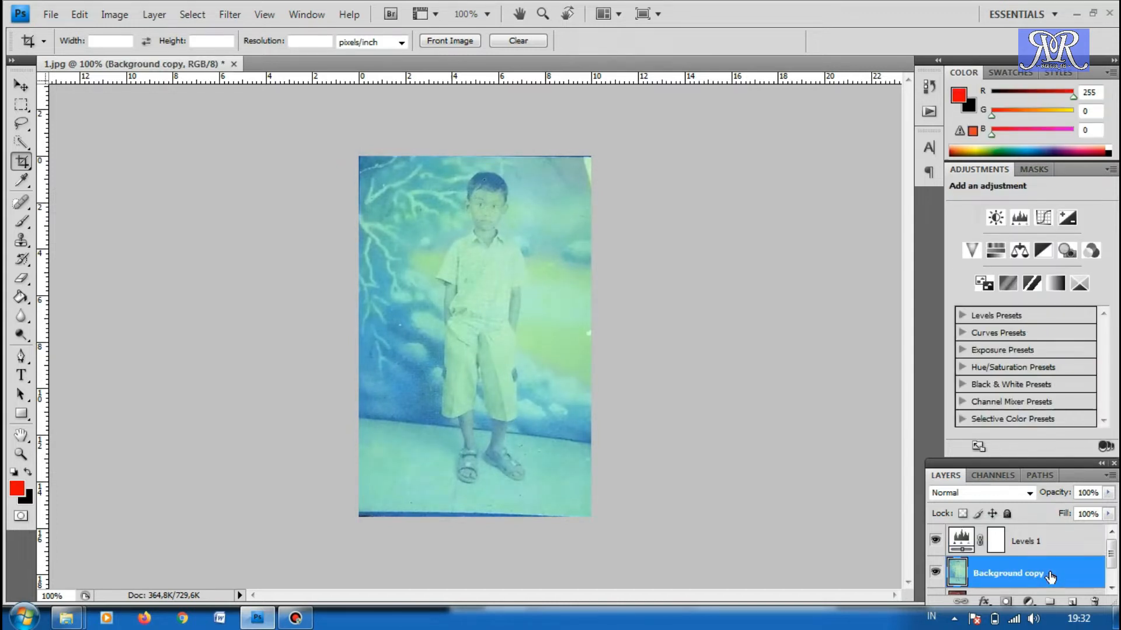
click(1043, 221)
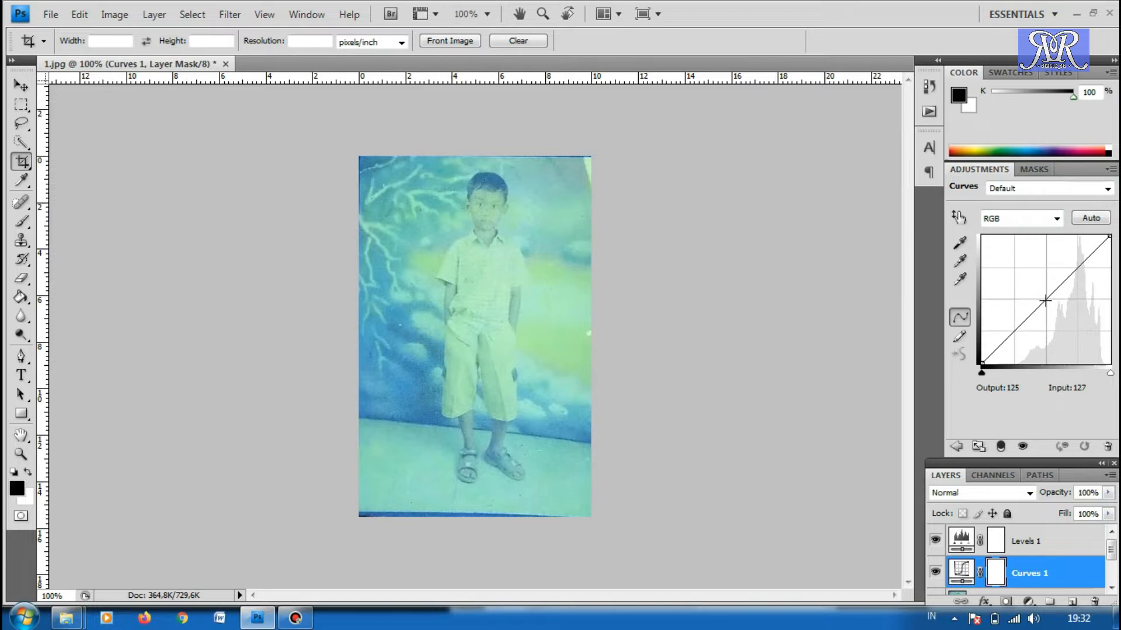
- Raise the red channel's curve midtones to output 148 at input 122
click(1056, 220)
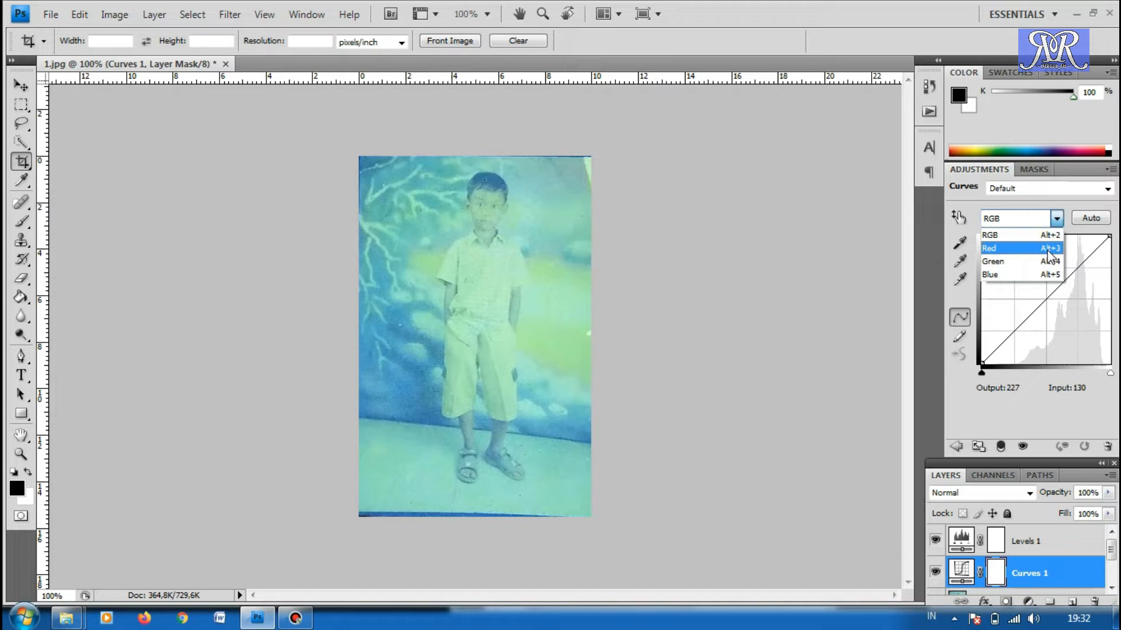
click(1047, 252)
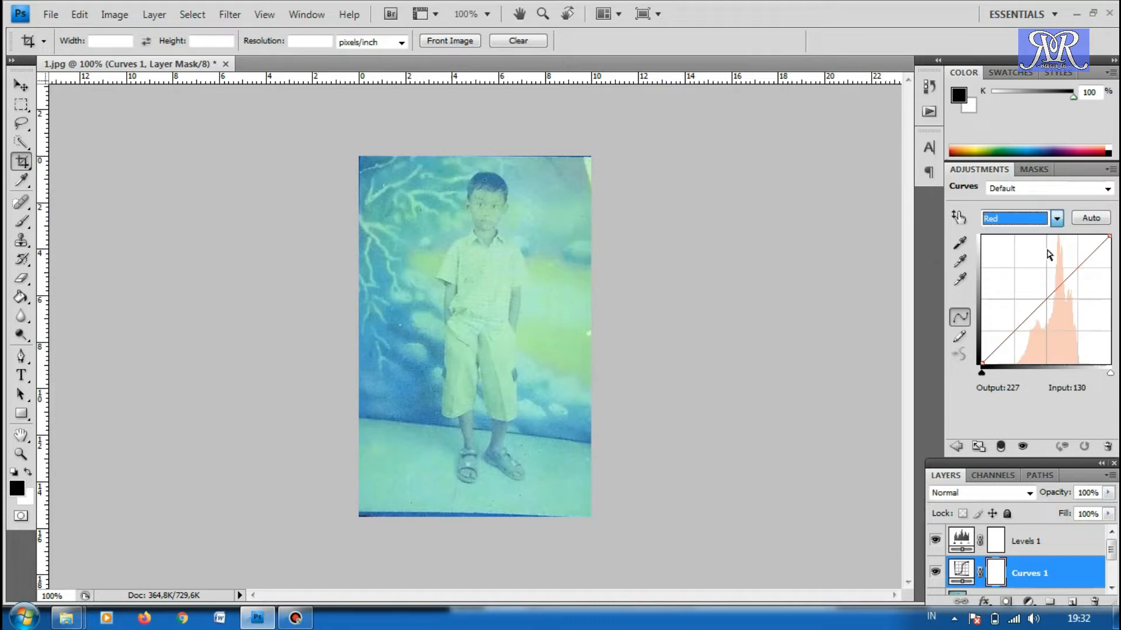
click(1047, 300)
drag(1048, 300, 1042, 289)
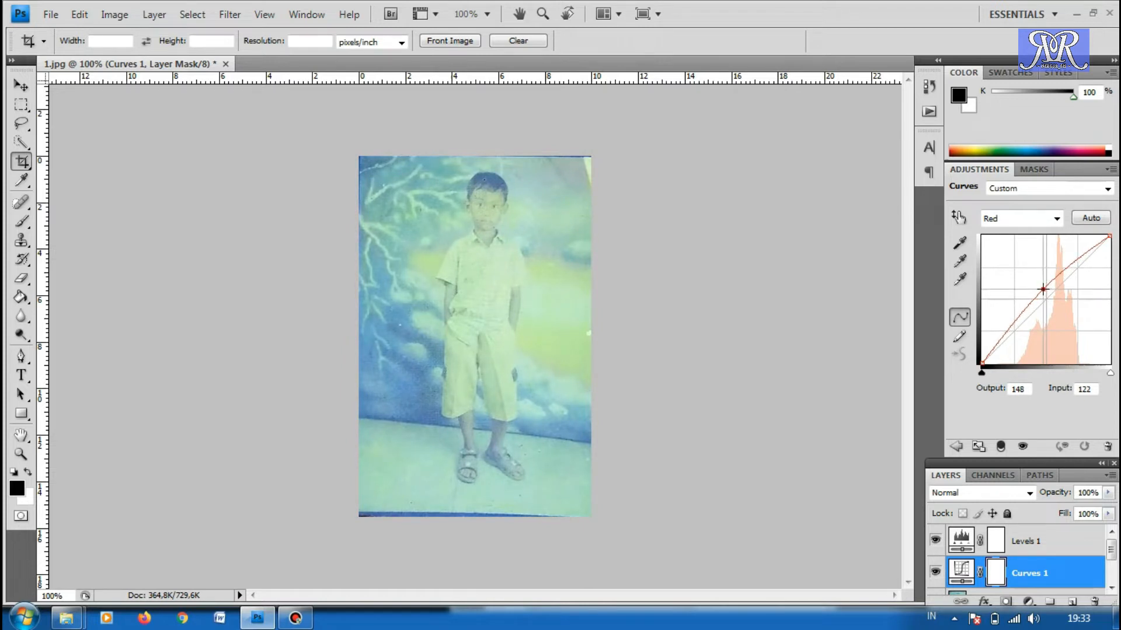
- Lower the green curve to output 123 at input 143 and raise the blue curve to output 135 at input 125
click(1054, 219)
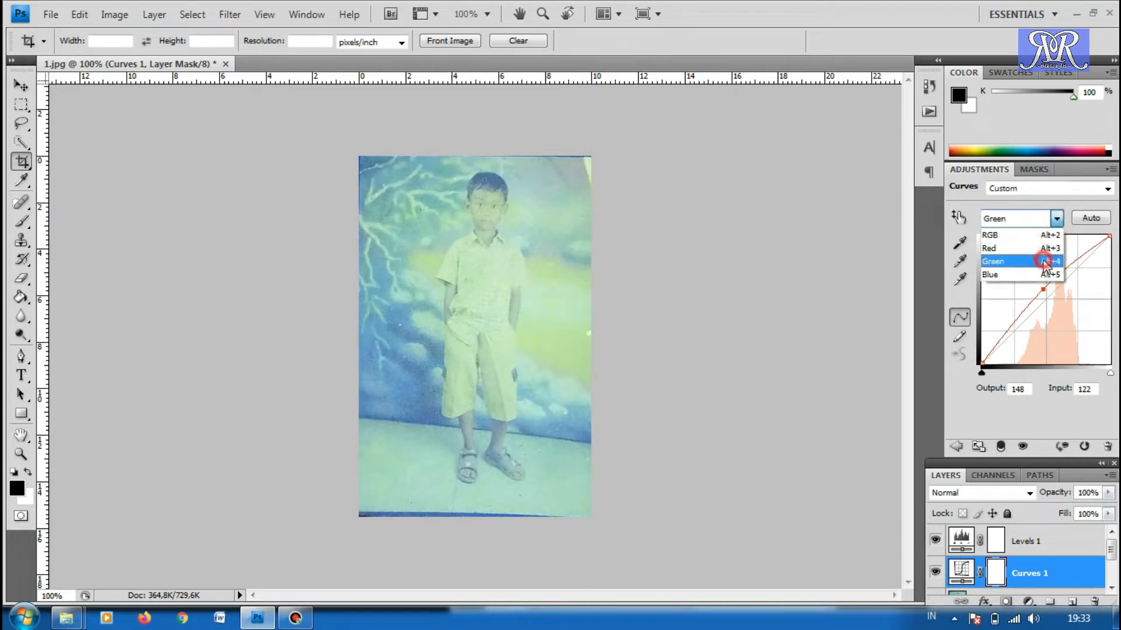
click(1044, 261)
drag(1052, 292, 1052, 302)
click(1055, 218)
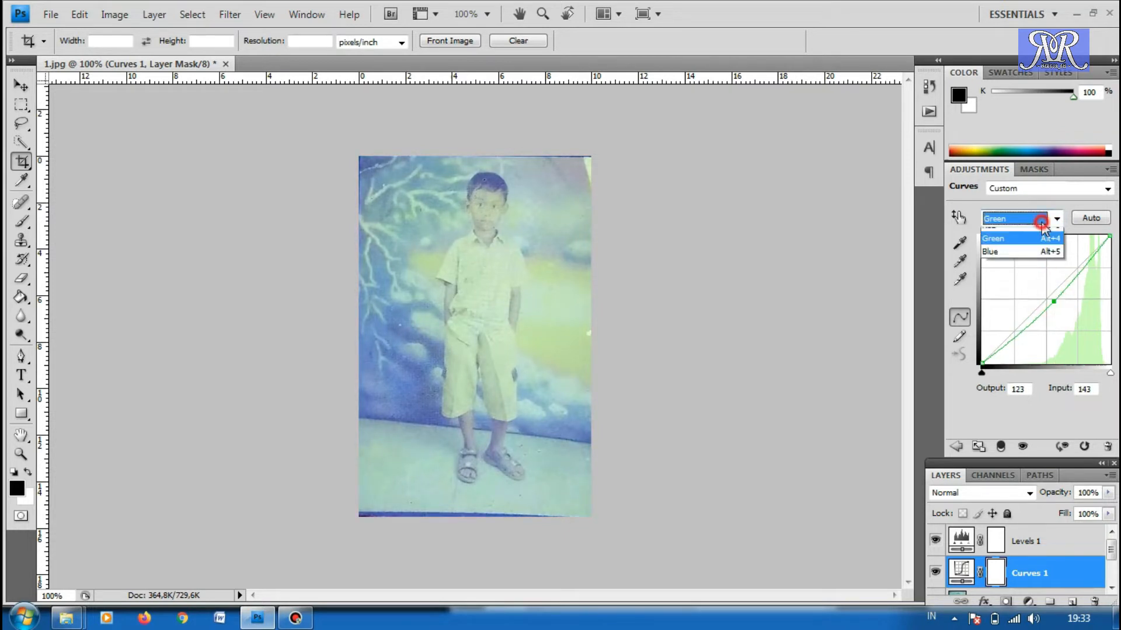
click(1043, 276)
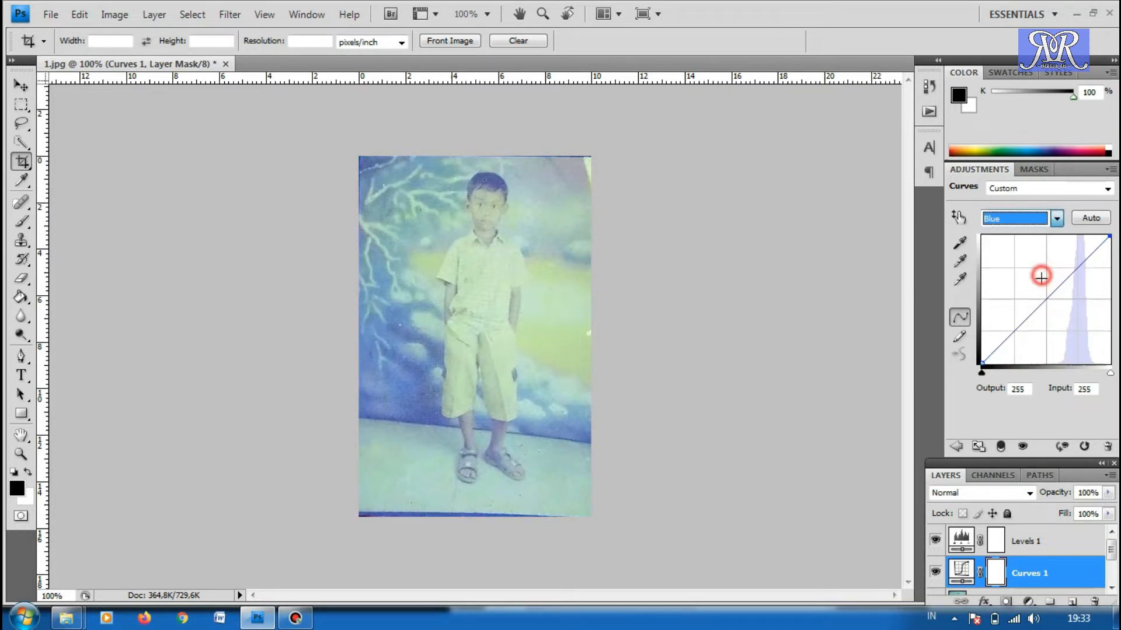
drag(1043, 303, 1045, 296)
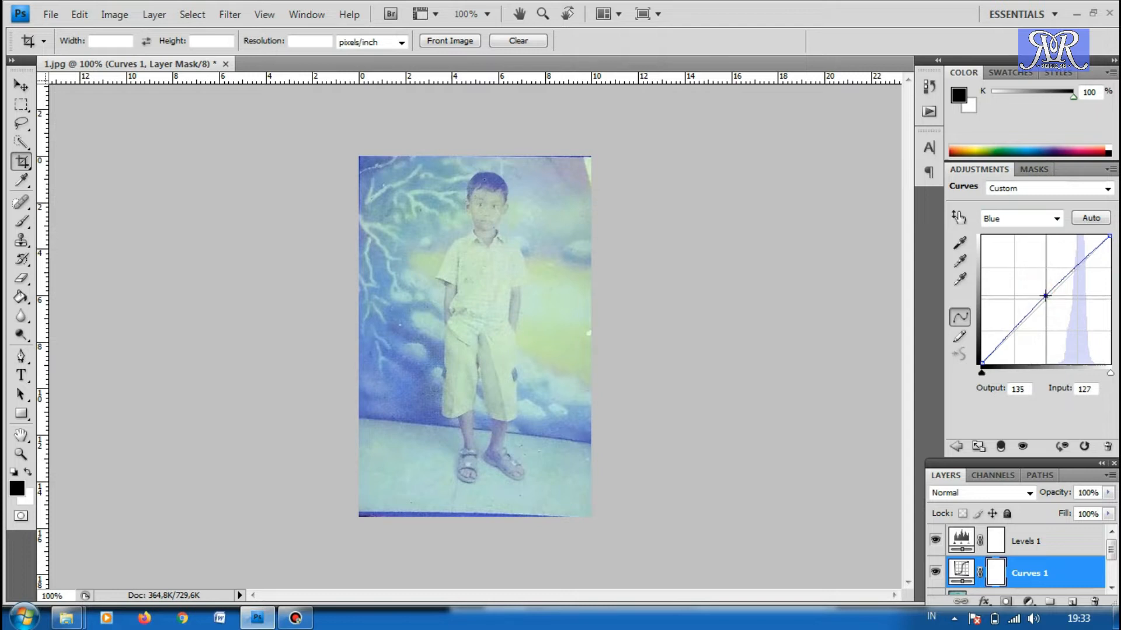
- Add a midtone point to the composite RGB curve at output 135 and input 137
click(1031, 218)
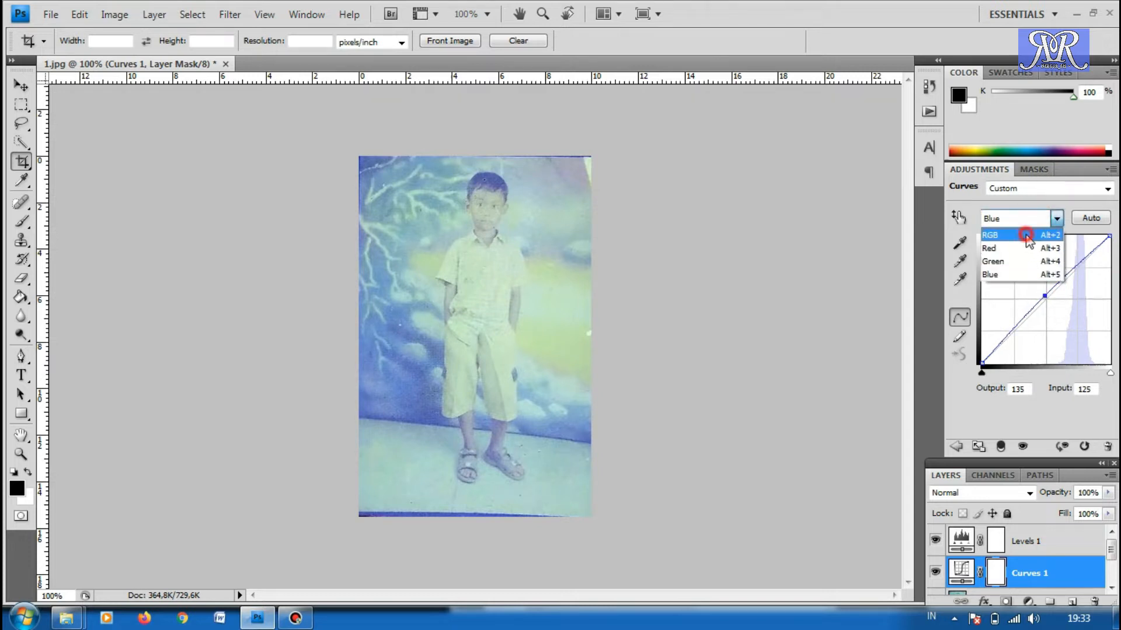
click(1018, 230)
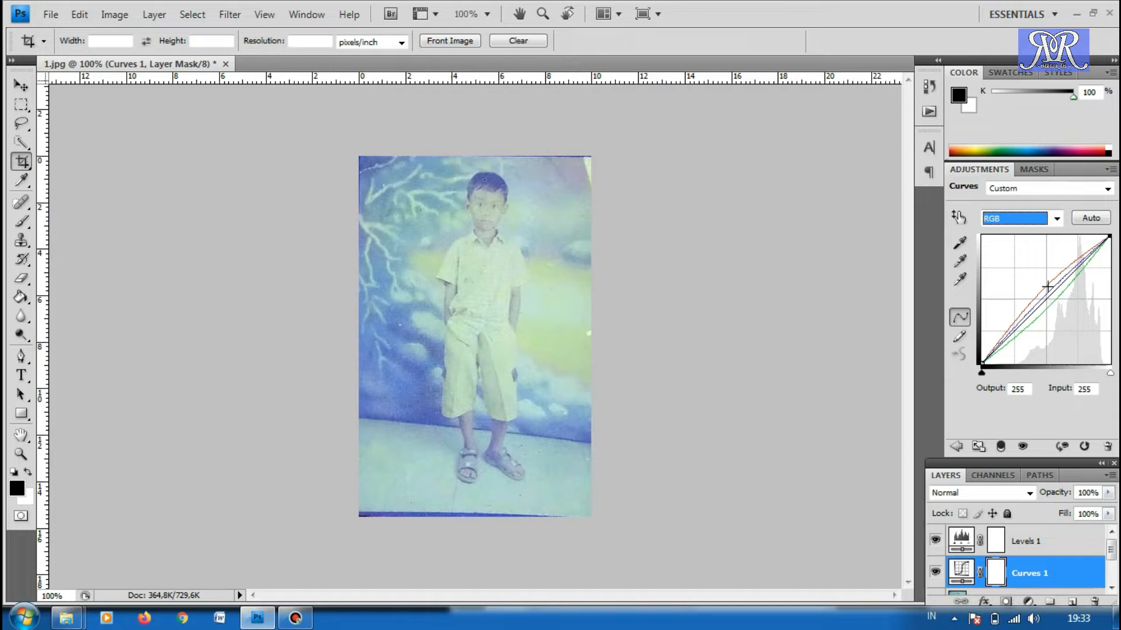
click(1054, 222)
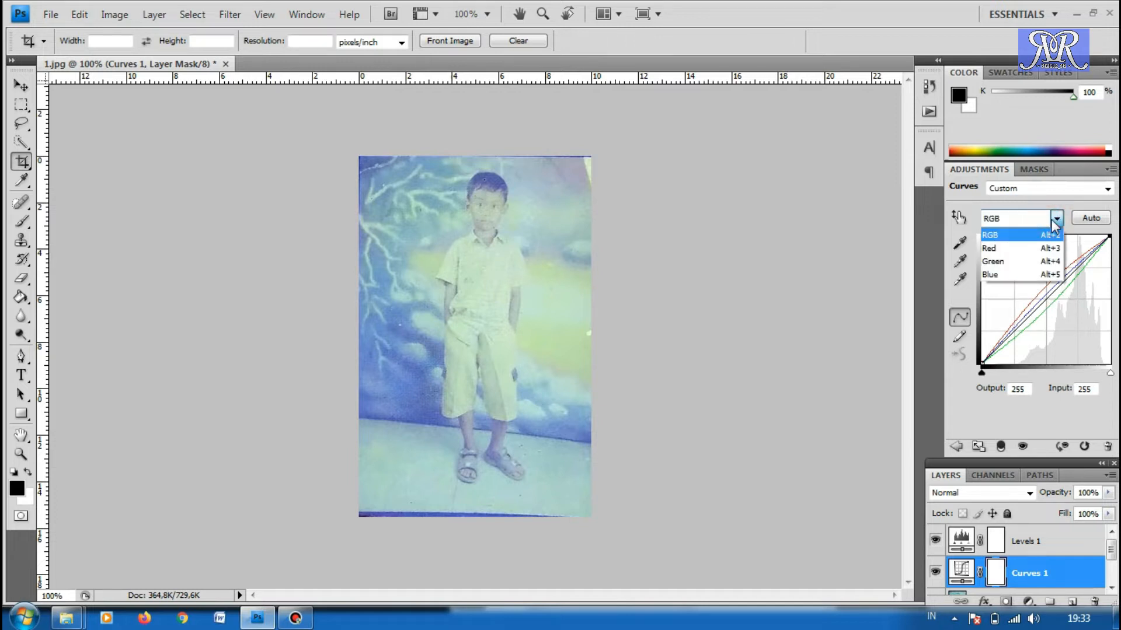
click(998, 234)
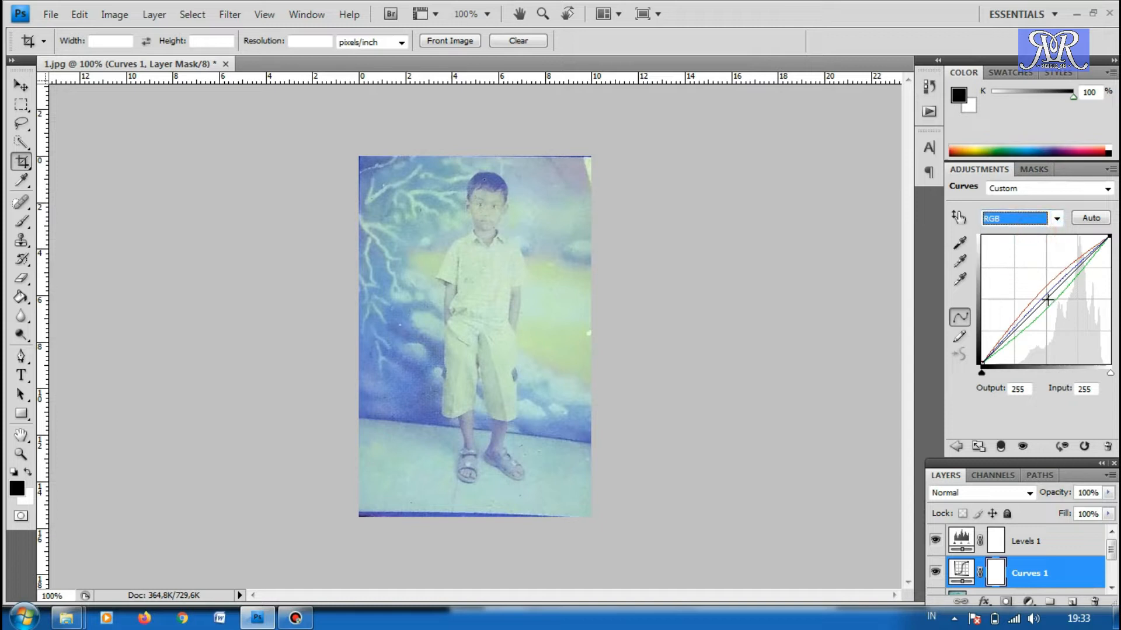
click(1044, 296)
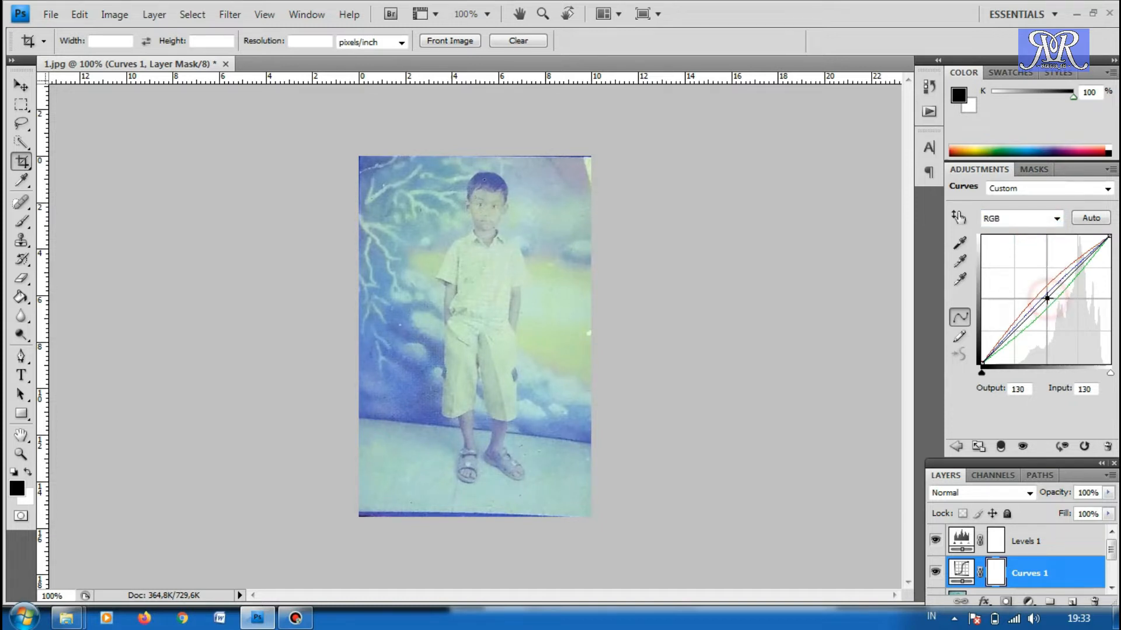
drag(1045, 295, 1050, 296)
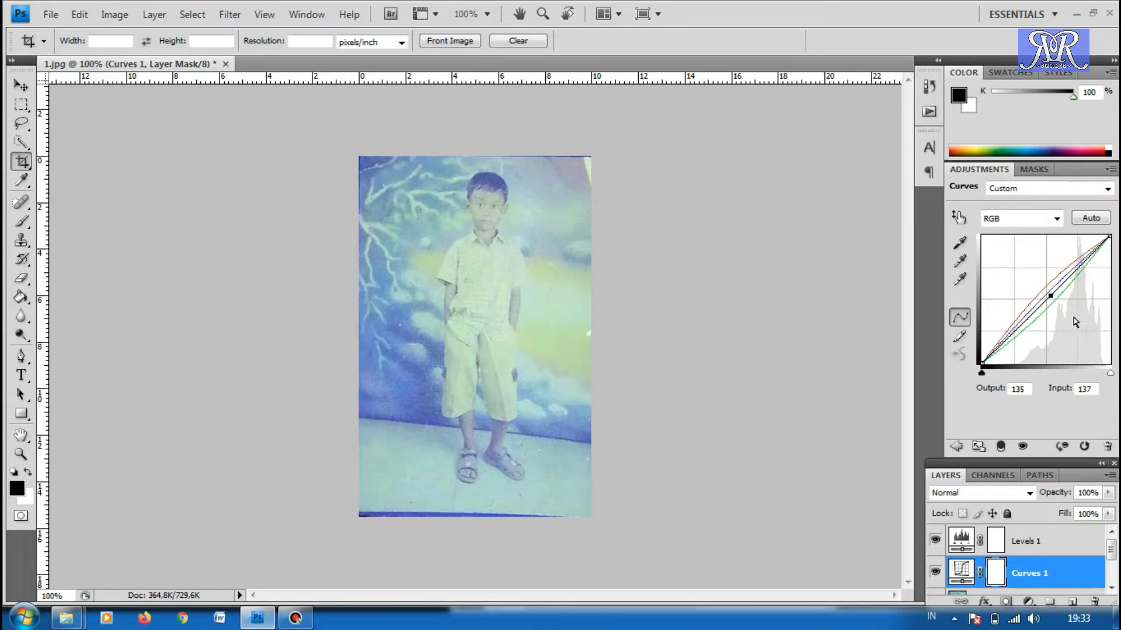
- Try the automatic Curves correction and return the curves to their defaults
click(1092, 219)
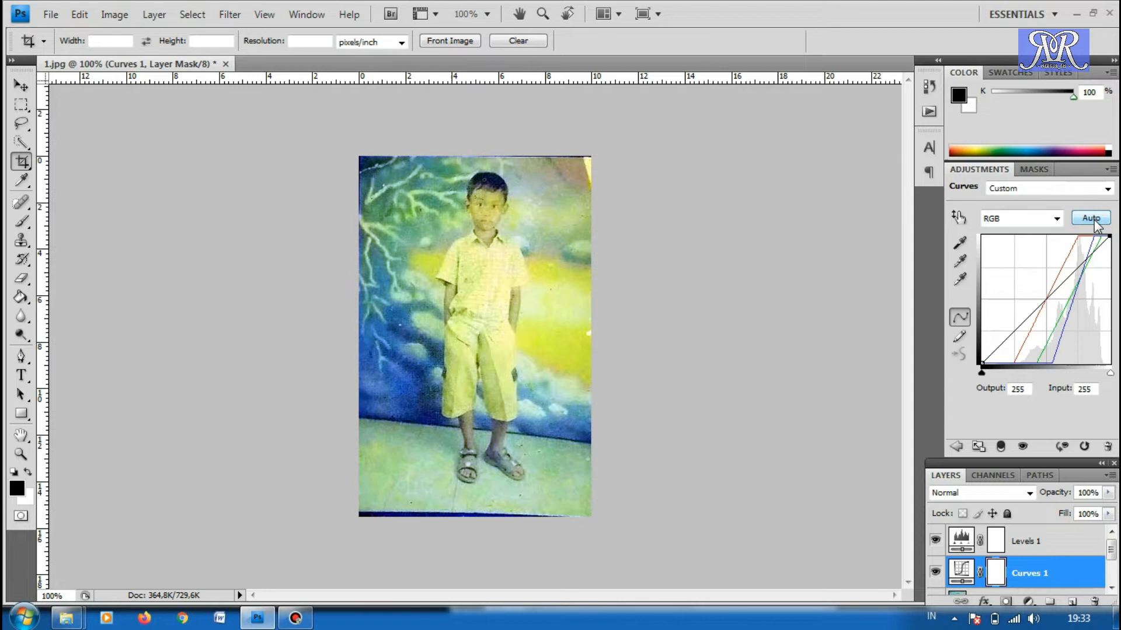
click(1094, 222)
key(ctrl+z)
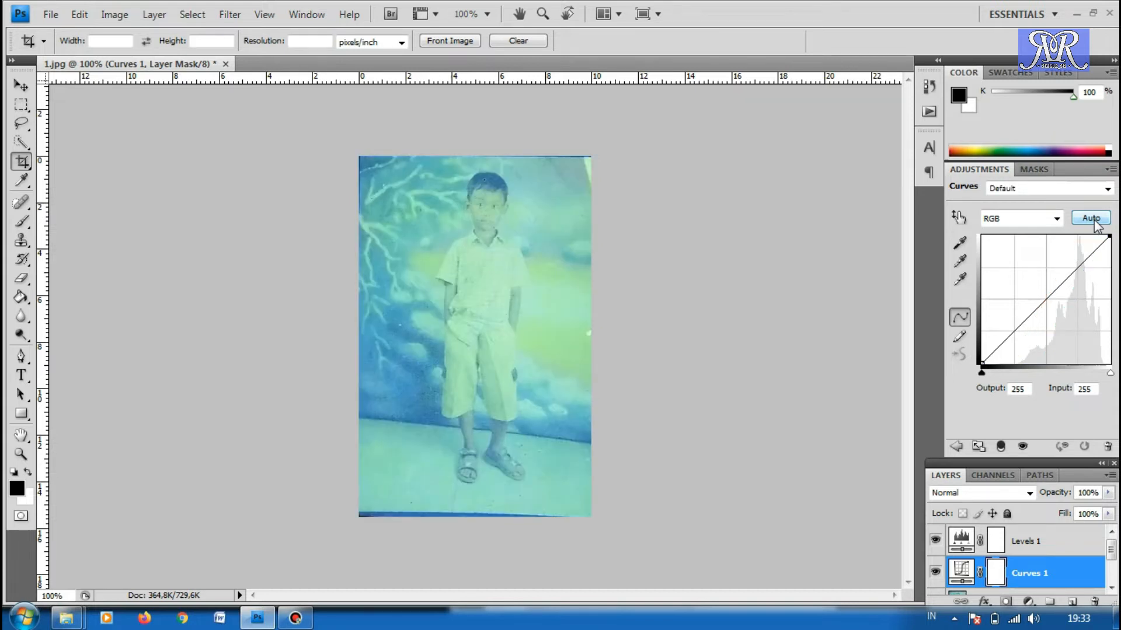
- Raise the red channel's curve midtones to output 140 at input 127
click(1023, 225)
click(1024, 249)
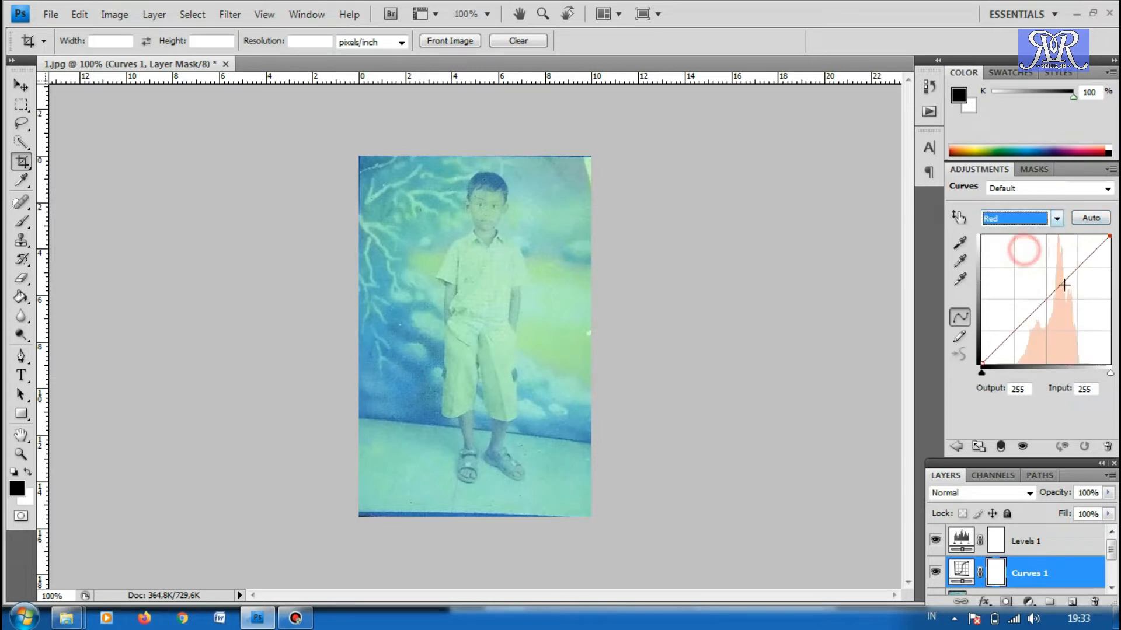
drag(1045, 298, 1045, 293)
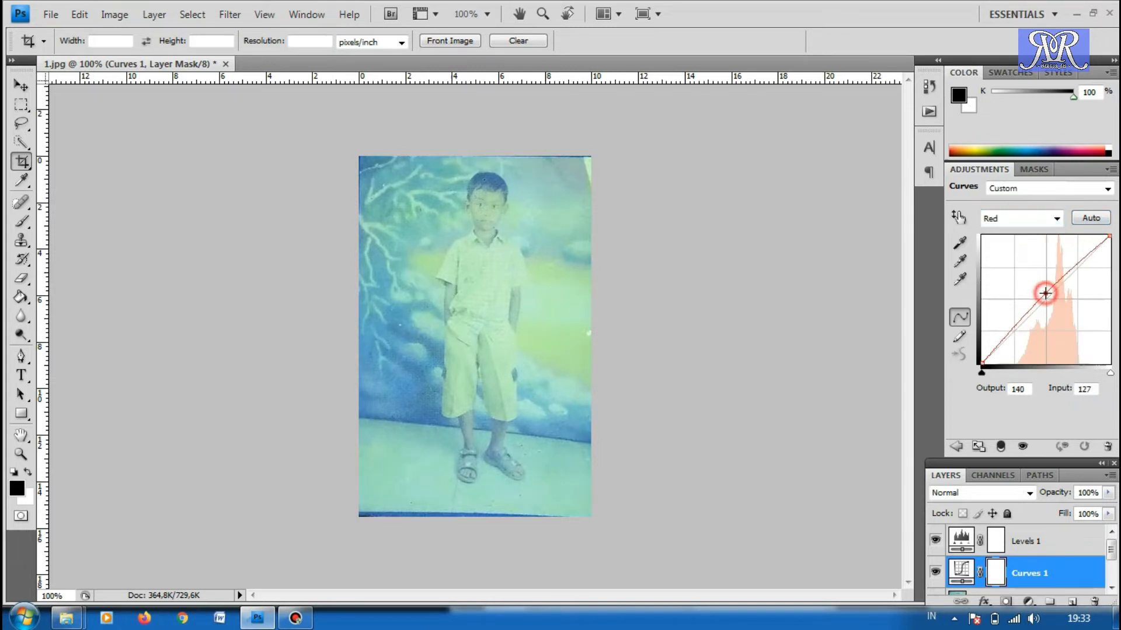
- Lower the green channel's curve midtones to output 123 at input 138
click(1051, 218)
click(1044, 249)
click(1045, 219)
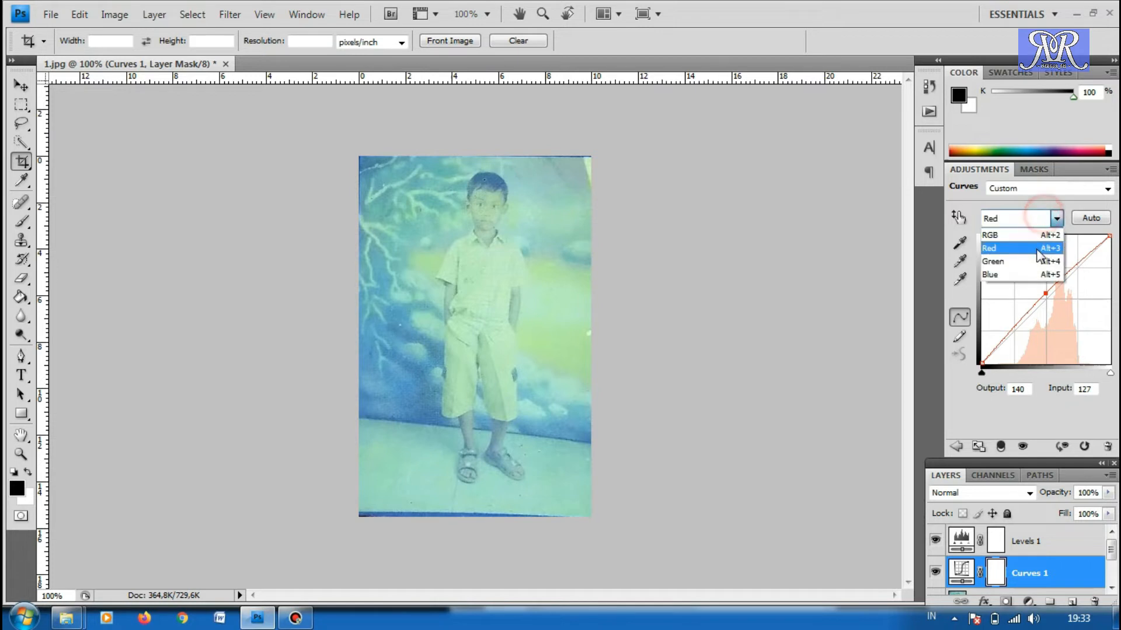
click(1027, 261)
click(1051, 303)
drag(1051, 303, 1050, 301)
- Raise the blue channel's curve midtones to output 140 at input 128
click(1057, 218)
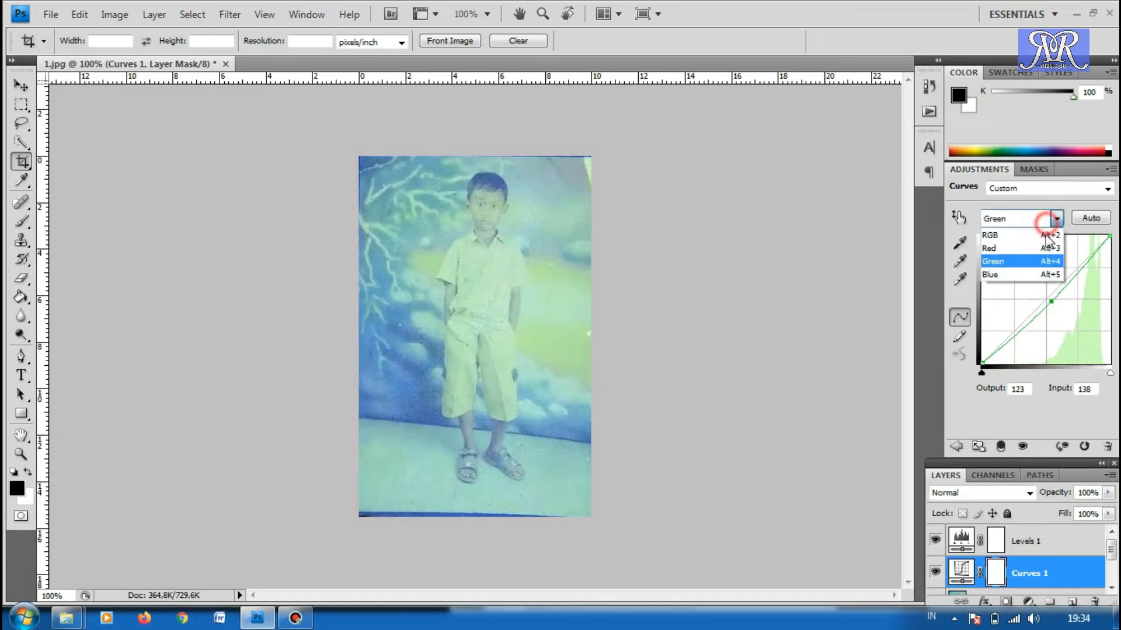
click(1028, 275)
drag(1045, 300, 1046, 293)
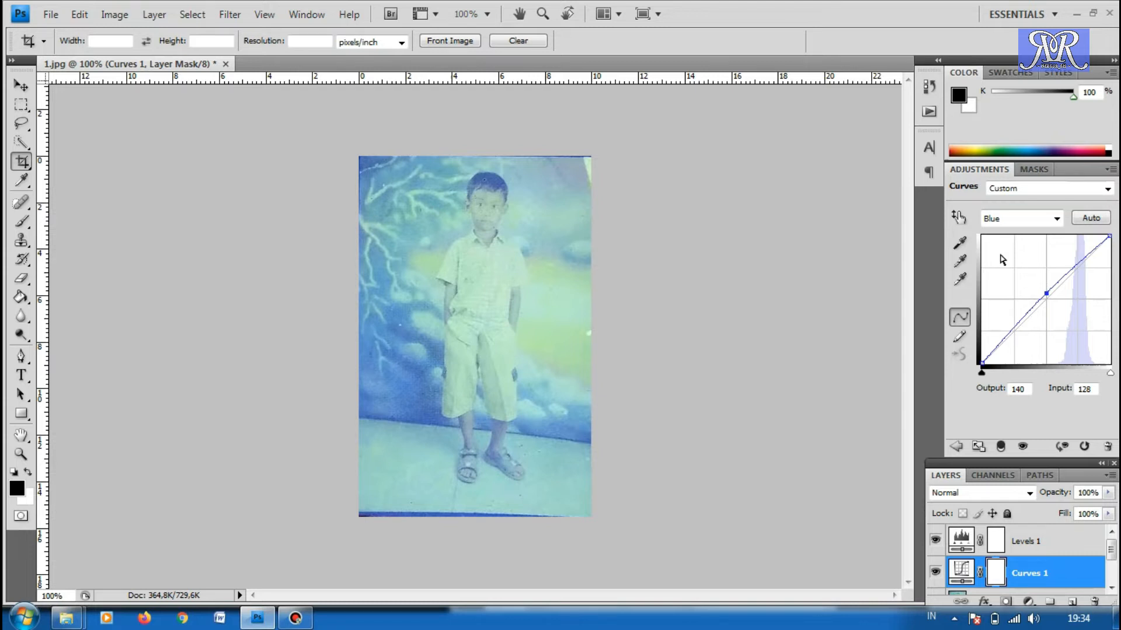
- Add a midtone point to the composite RGB curve at output 137 and input 134
click(1056, 220)
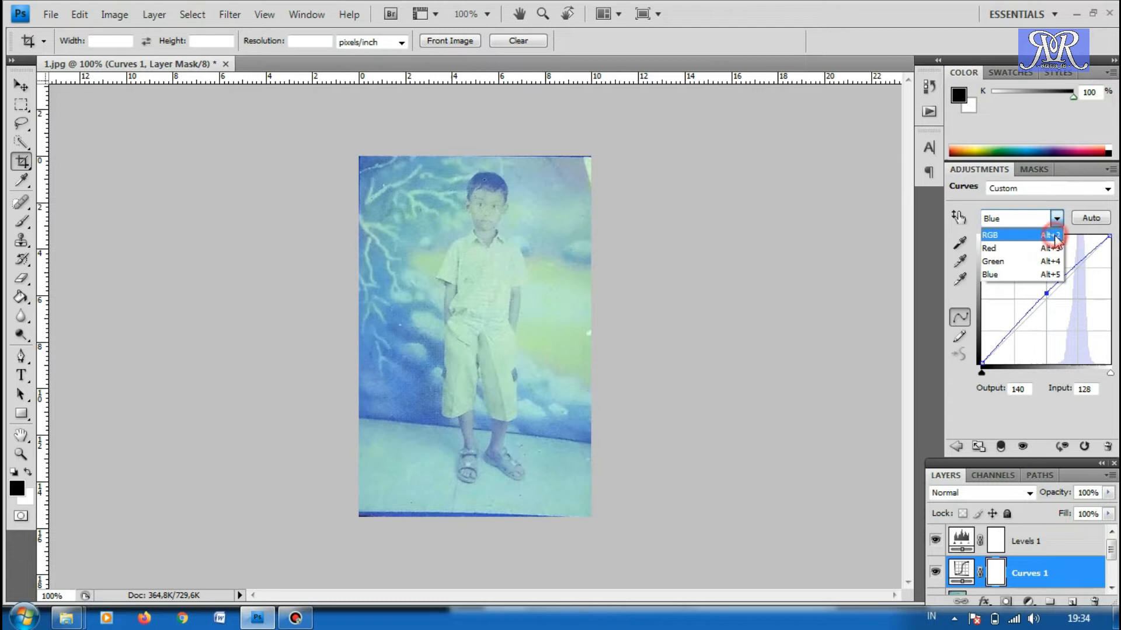
click(1054, 236)
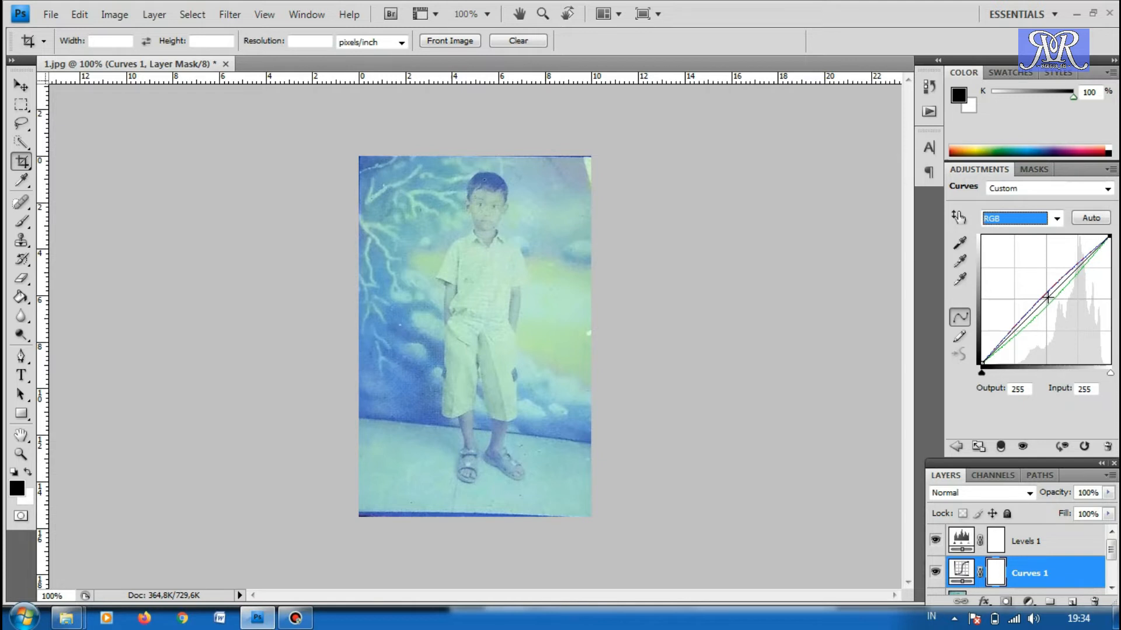
drag(1047, 297, 1049, 295)
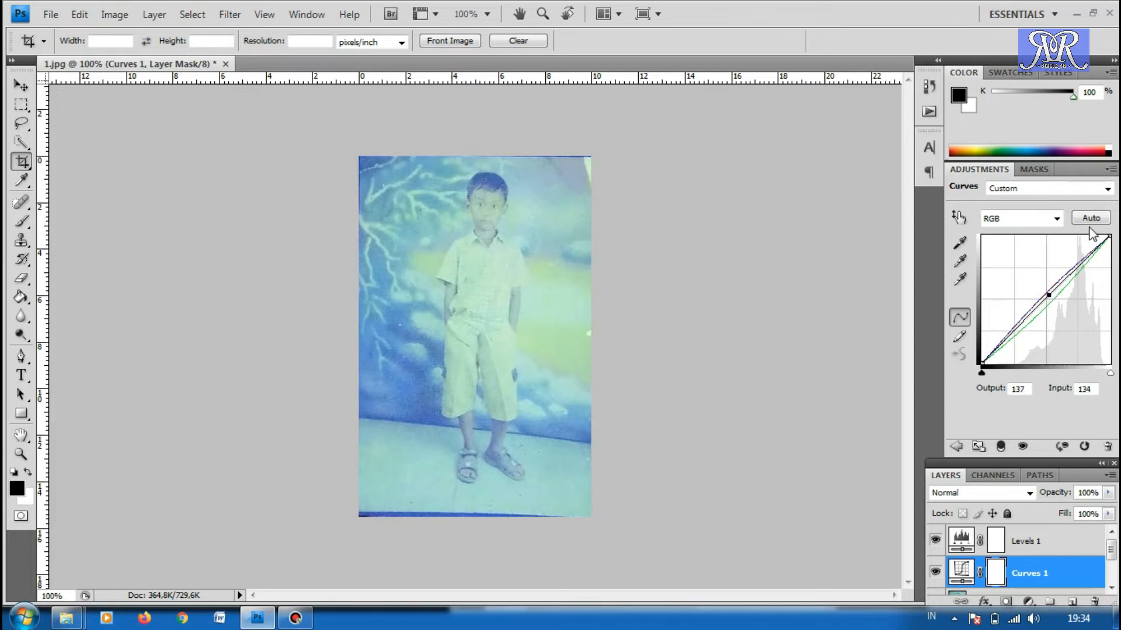
- Add a Color Balance adjustment above the Background copy layer with midtones at Cyan-Red +26, Magenta-Green -5 and Yellow-Blue +8
scroll(1029, 557, down, 1)
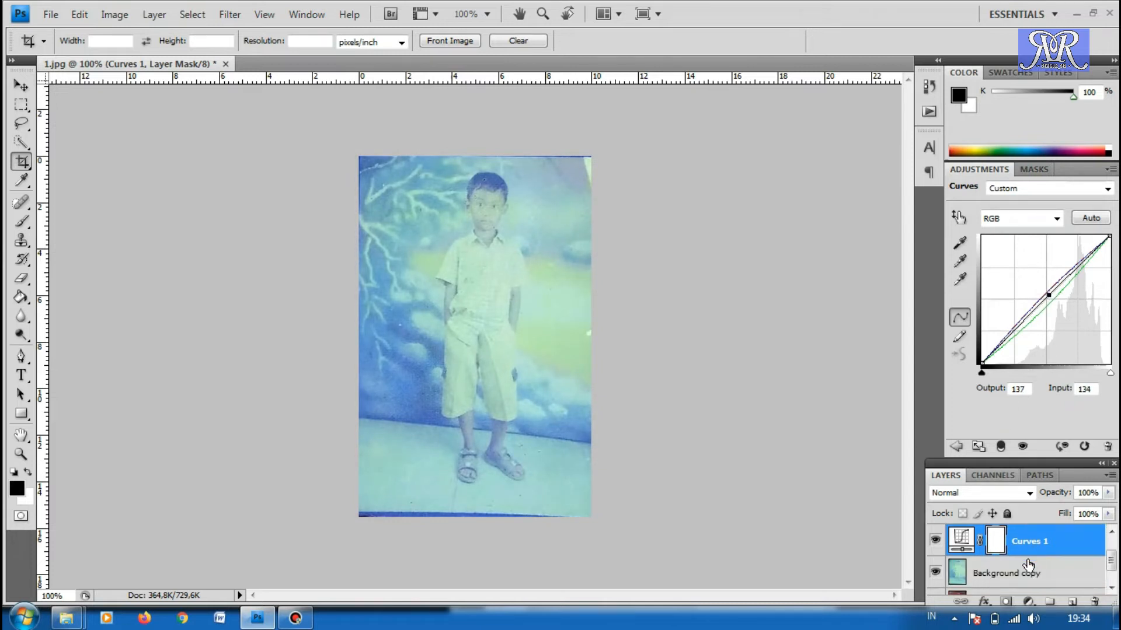
click(1027, 573)
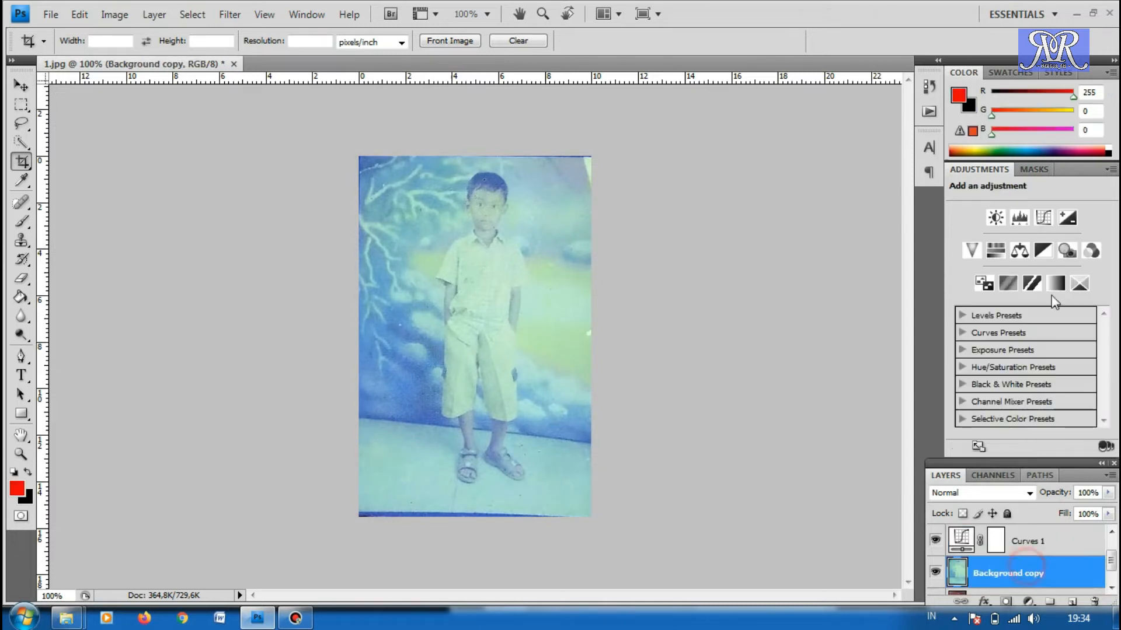
click(1020, 250)
drag(1017, 297, 1018, 366)
click(1010, 334)
click(1009, 331)
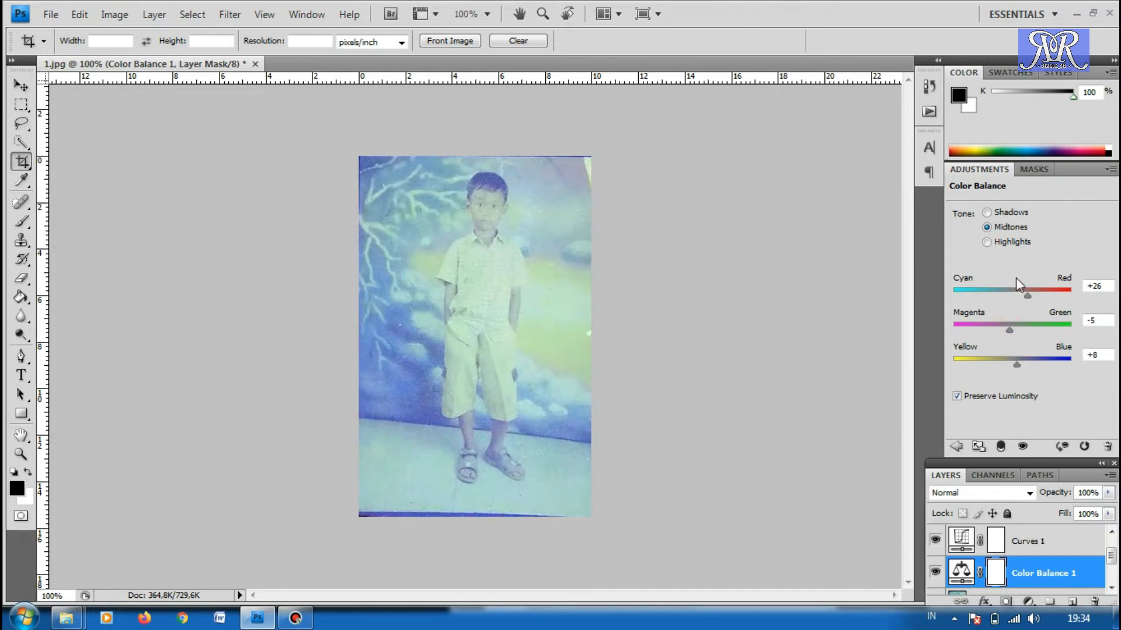
- Shift the Color Balance shadows toward red and fine-tune their remaining color sliders
click(1013, 212)
drag(1013, 296, 1022, 296)
drag(1012, 366, 1020, 331)
- Set the Color Balance highlights to Cyan-Red +6, Magenta-Green +10 and Yellow-Blue +1
click(1015, 243)
click(1009, 365)
drag(1009, 366, 1014, 299)
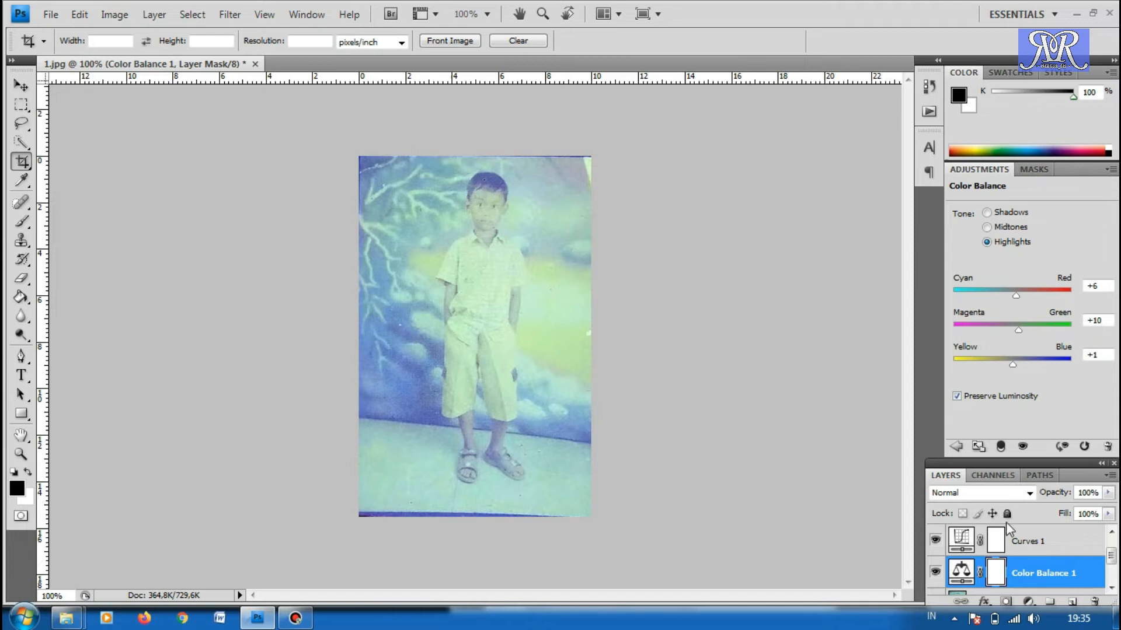
- Add a Channel Mixer adjustment above the Background copy layer, slightly raising red and setting blue to +3% in the Red output channel
scroll(1015, 575, down, 1)
click(1017, 574)
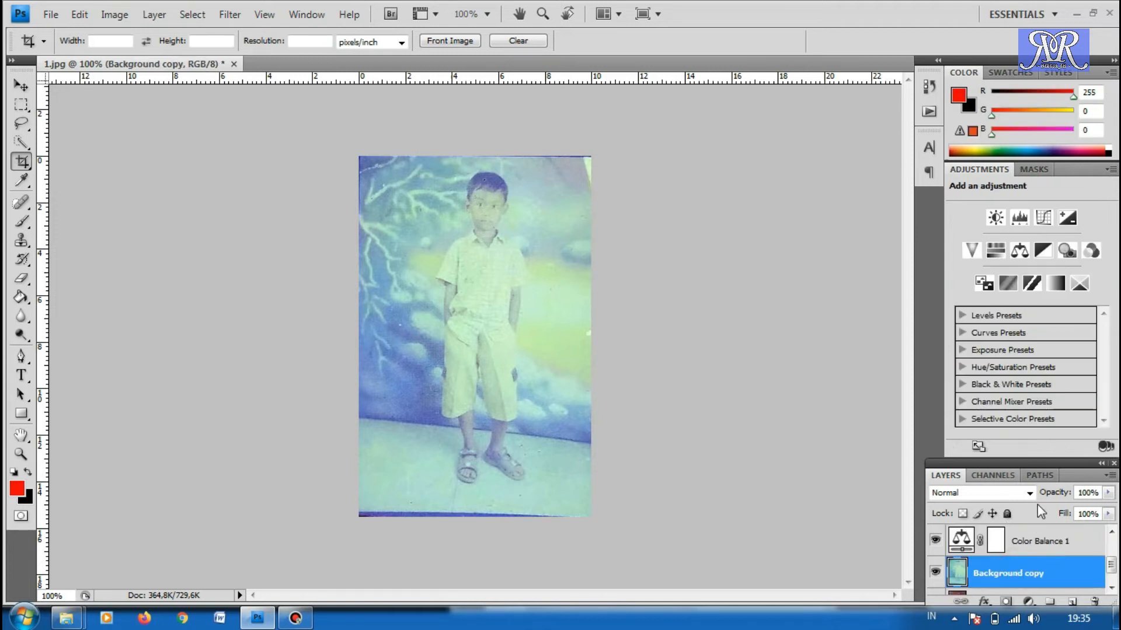
click(1089, 252)
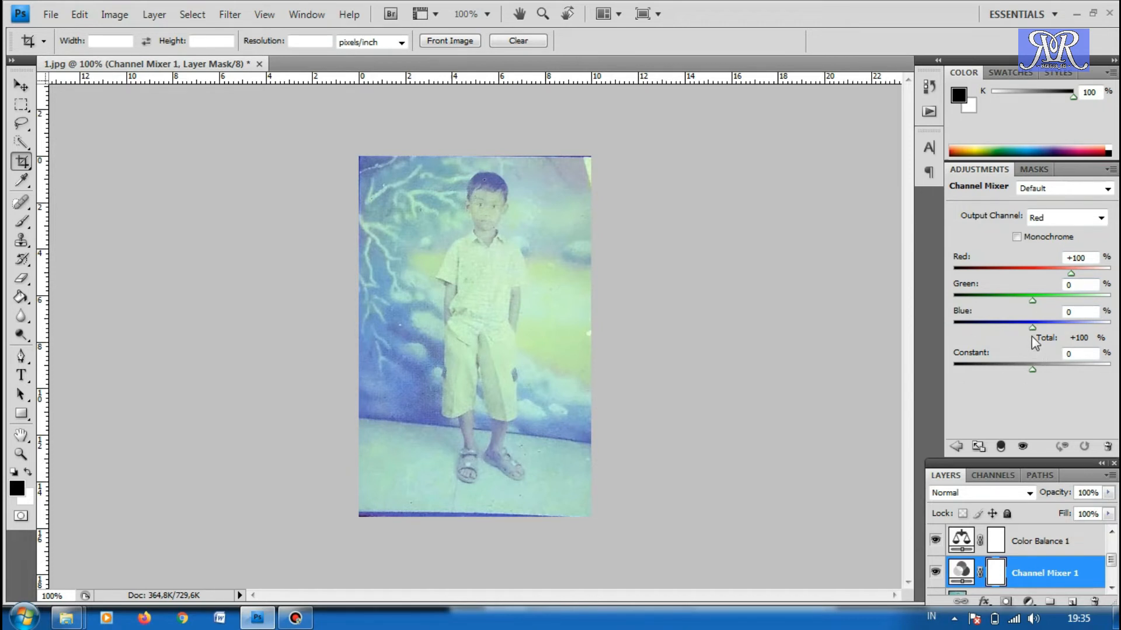
drag(1032, 328, 1035, 329)
drag(1070, 273, 1073, 274)
- Set the green contribution to +97% in the Channel Mixer's Green output channel
click(1073, 222)
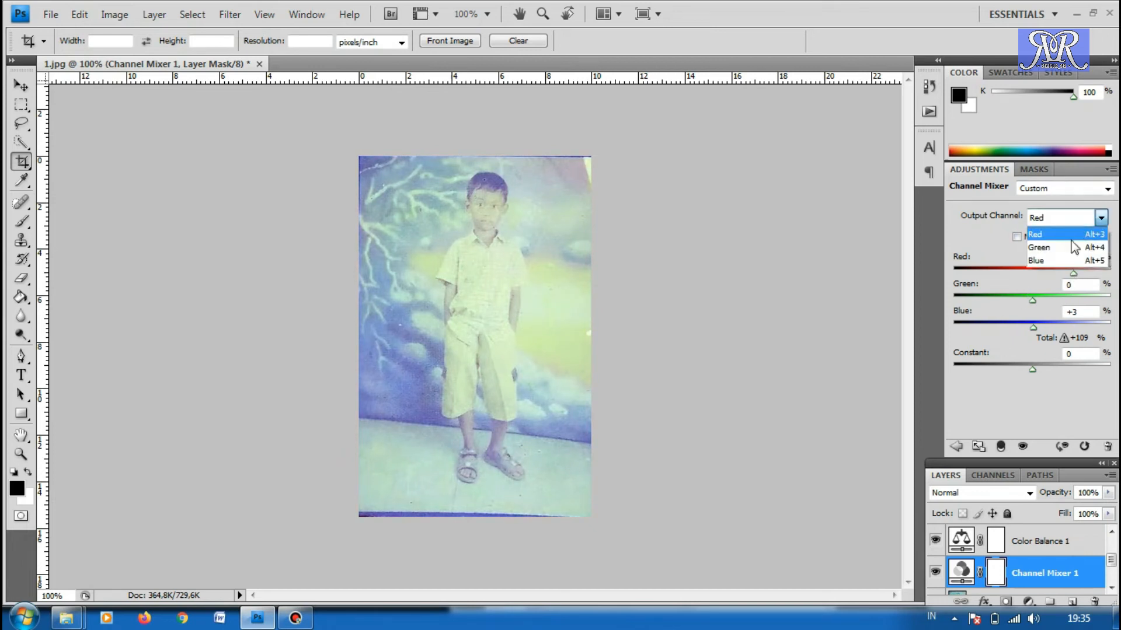
click(1061, 247)
drag(1071, 300, 1071, 300)
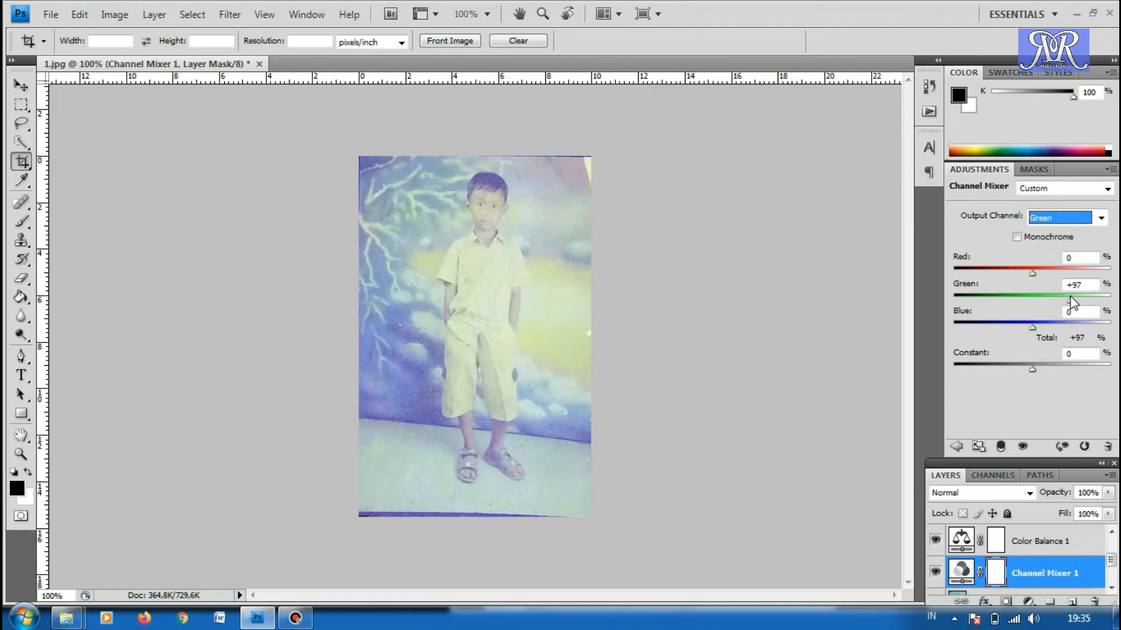
- Set the Channel Mixer's Blue output channel to green +3% and blue +95%, and compare the photo with and without the adjustment
click(1075, 217)
click(1075, 257)
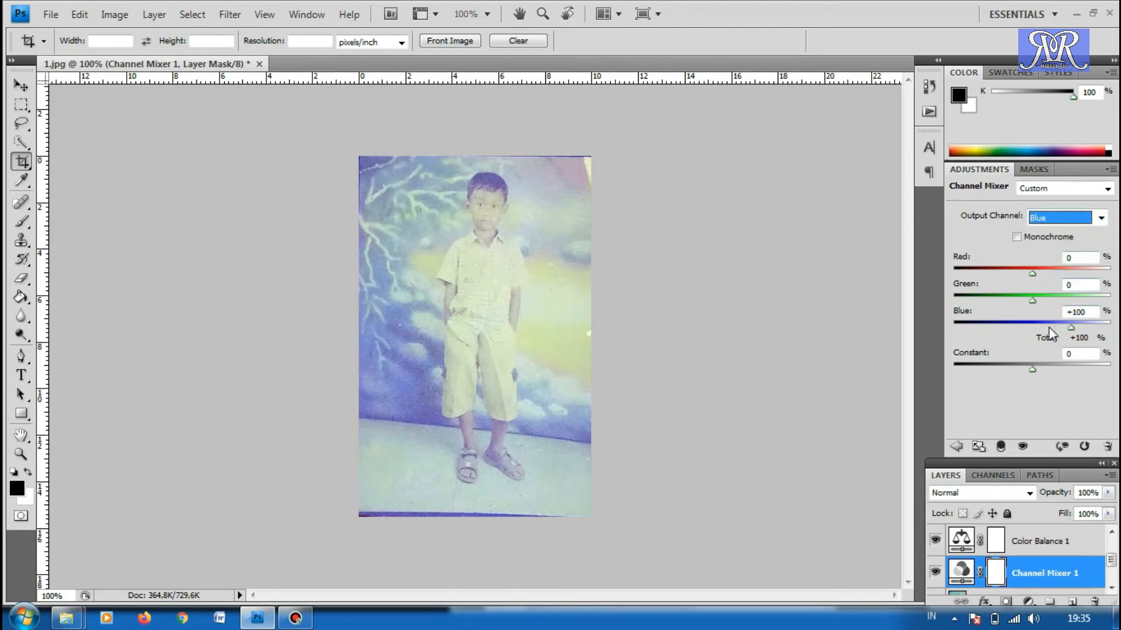
drag(1069, 328, 1033, 300)
click(935, 578)
click(935, 578)
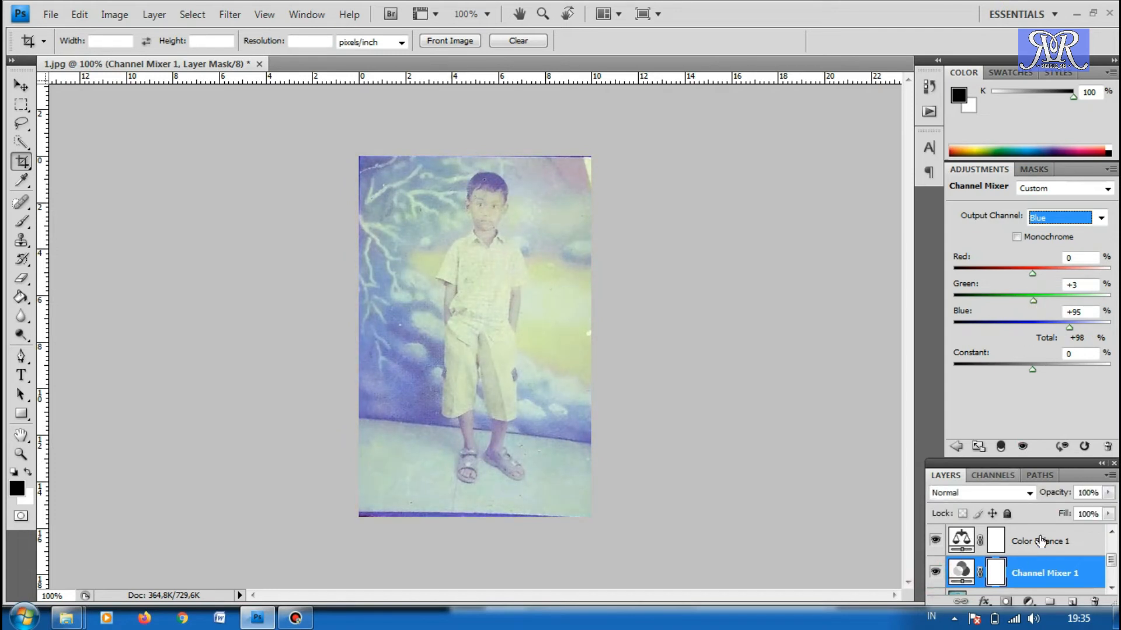
- Add a Selective Color adjustment above the Background copy layer with Reds at cyan -11%, magenta +25%, yellow -16% and black +10%
scroll(1053, 558, up, 2)
scroll(1014, 568, down, 2)
scroll(1015, 569, down, 1)
click(1007, 574)
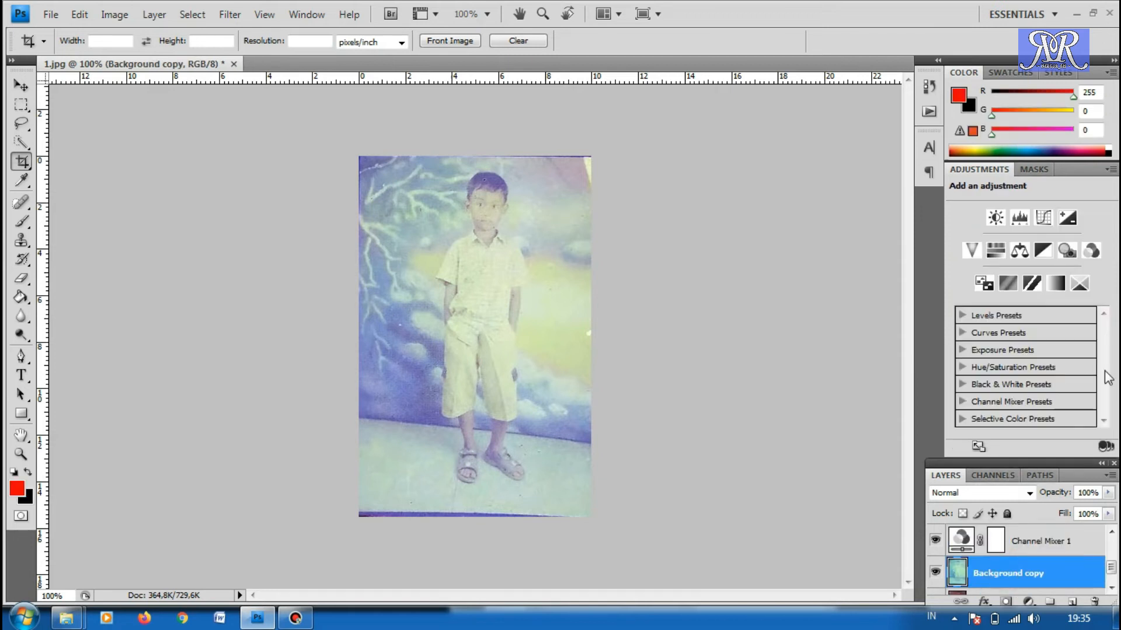
click(1077, 284)
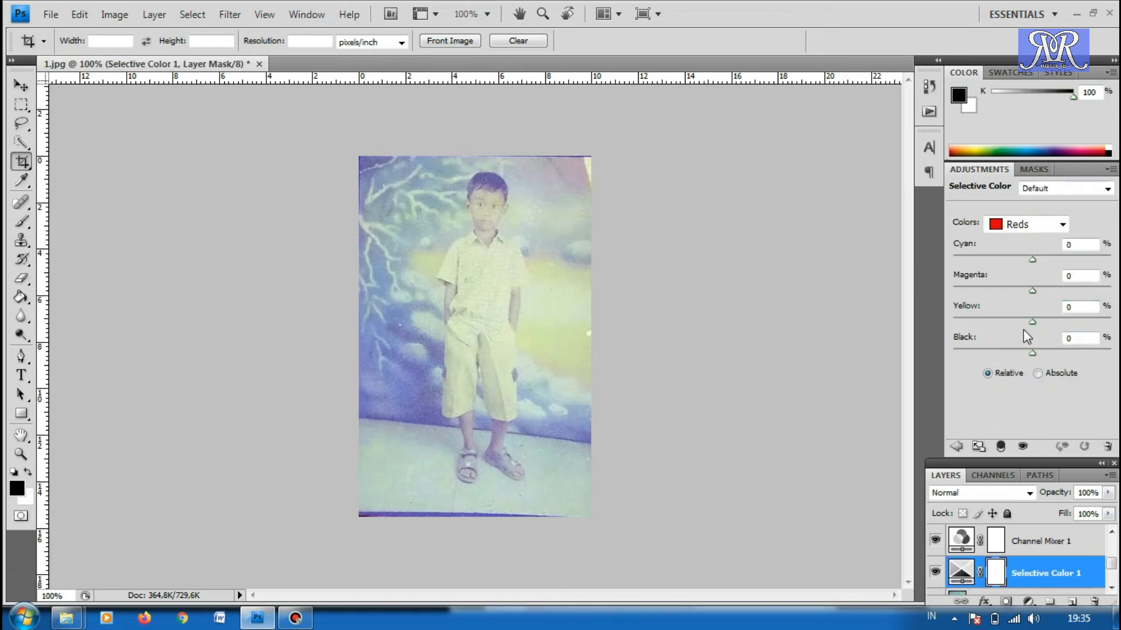
drag(1033, 261, 1069, 289)
drag(1028, 325, 1020, 323)
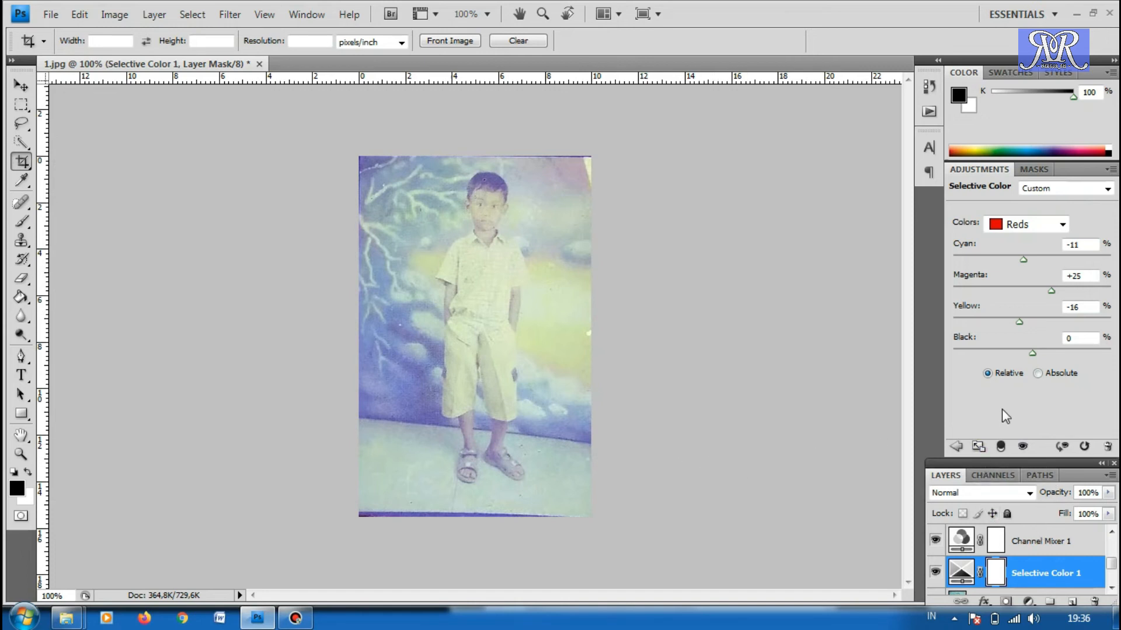
click(1039, 355)
- Duplicate the inverted Background copy layer
scroll(1014, 549, down, 2)
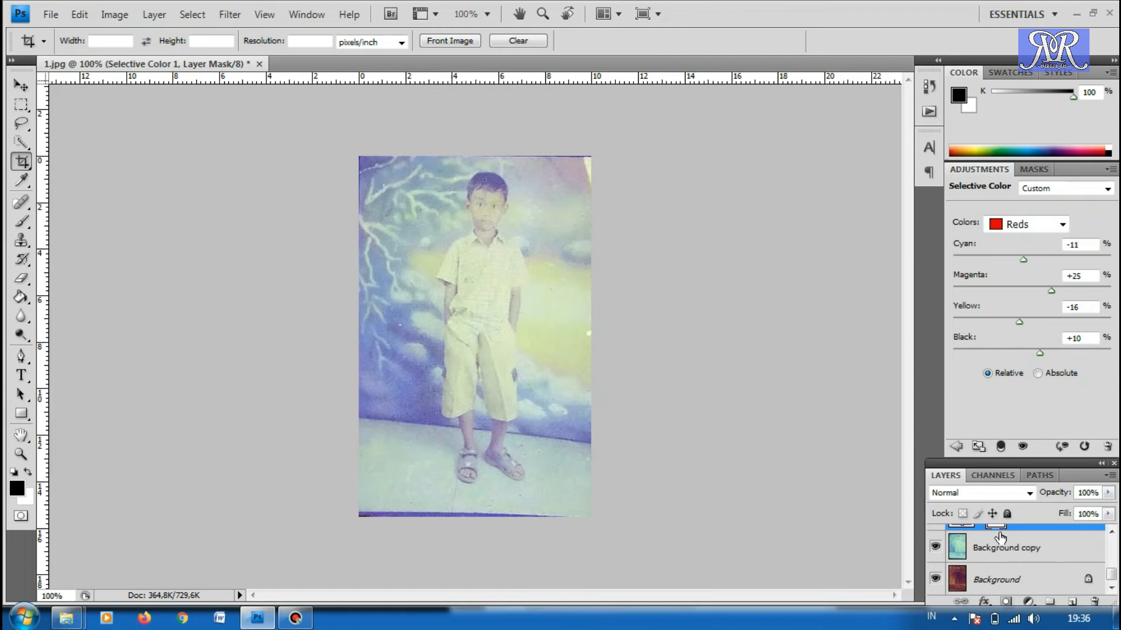
scroll(1042, 555, up, 1)
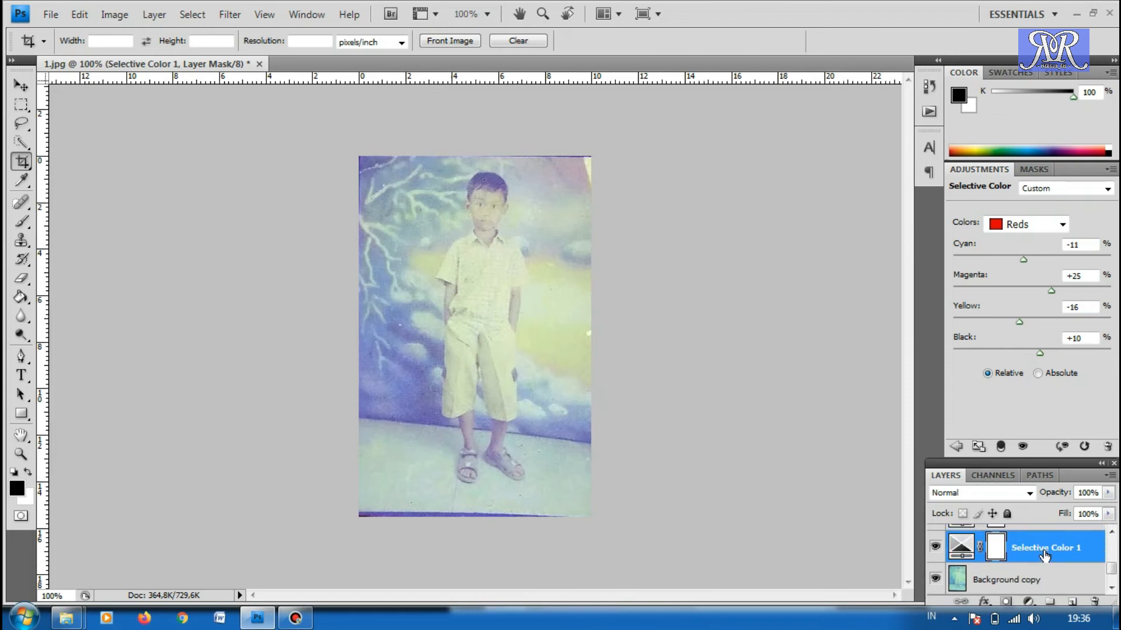
scroll(1043, 554, down, 2)
right_click(1049, 549)
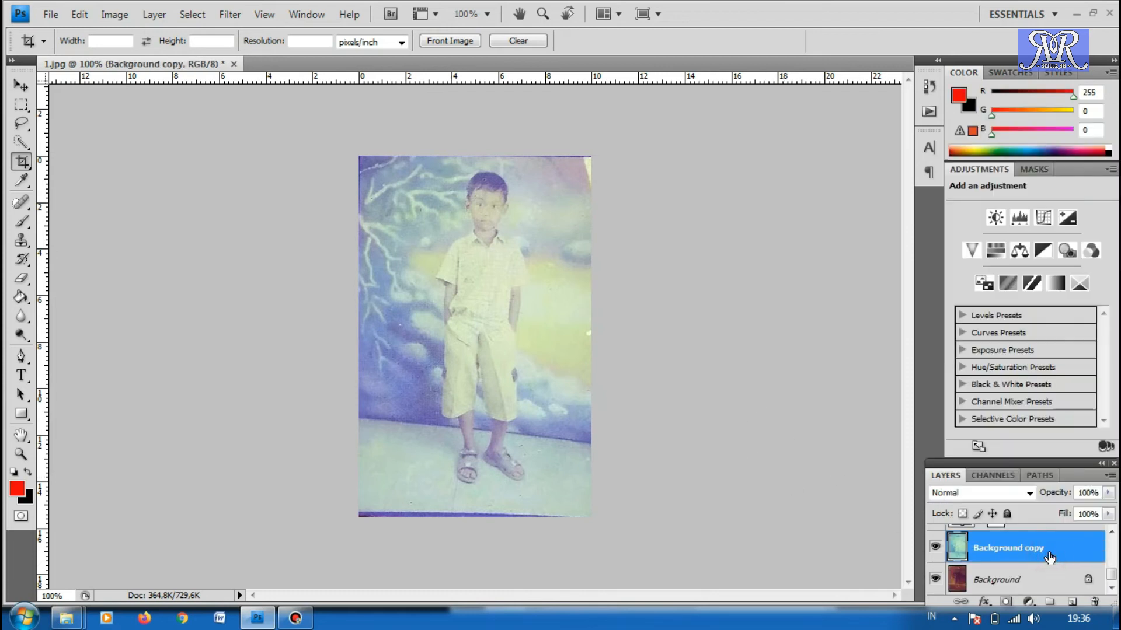
right_click(1047, 552)
click(1037, 223)
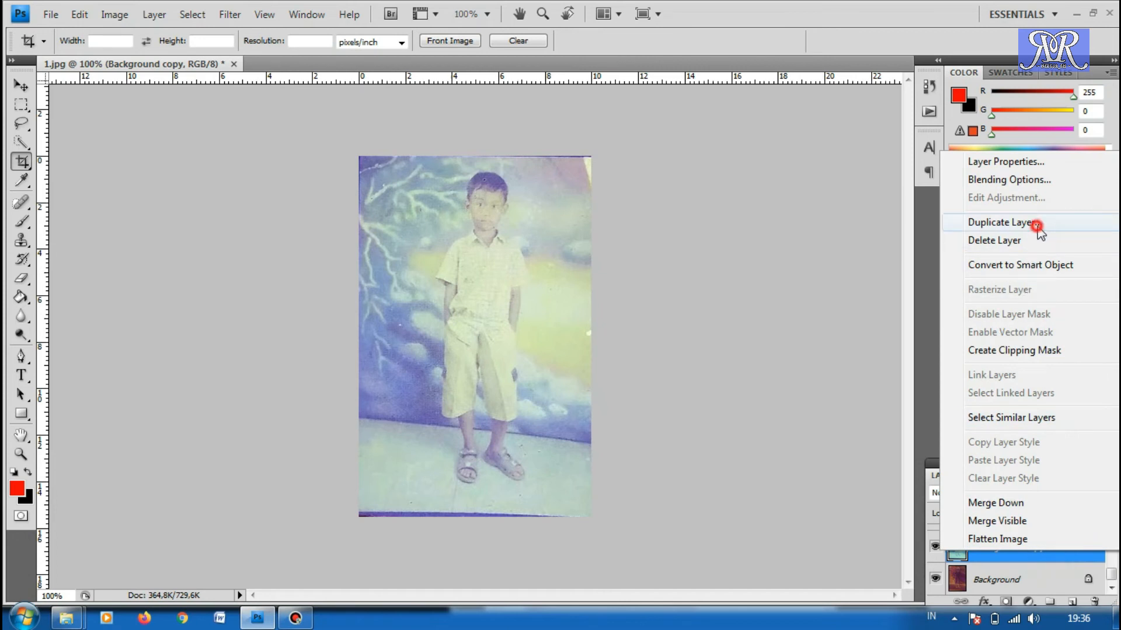
click(689, 185)
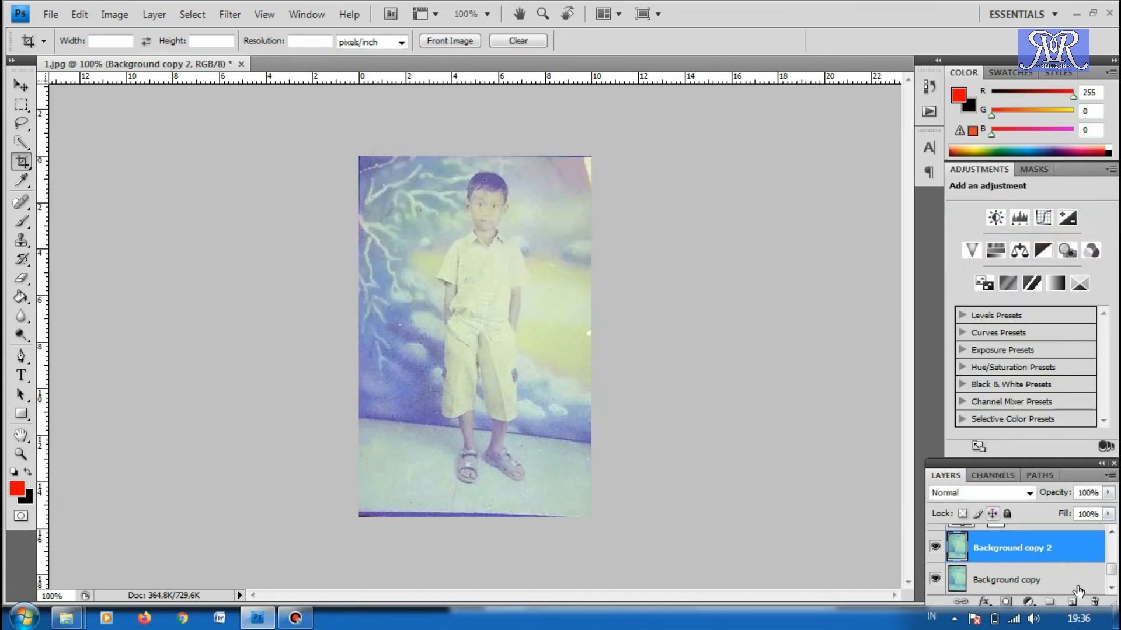
scroll(1029, 565, up, 2)
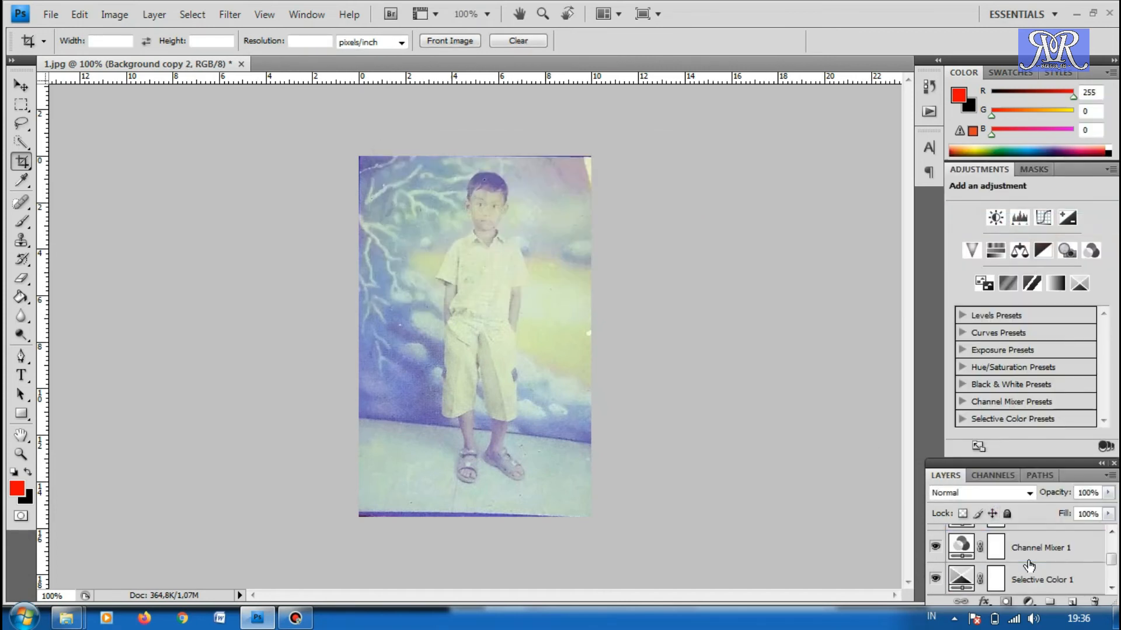
scroll(1028, 565, down, 1)
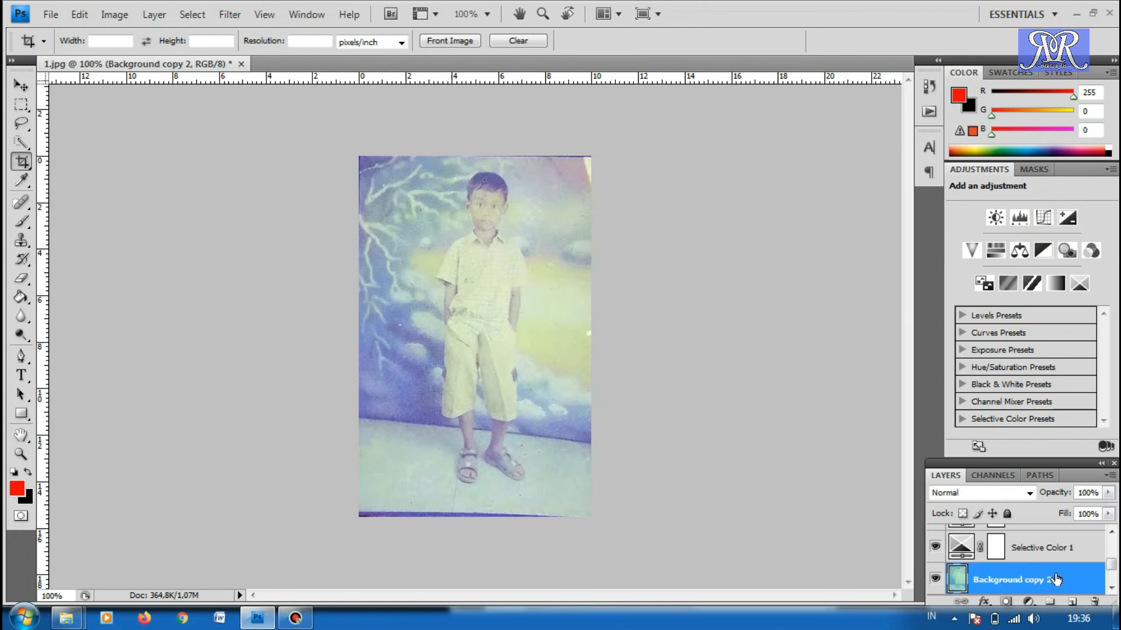
scroll(1055, 580, up, 3)
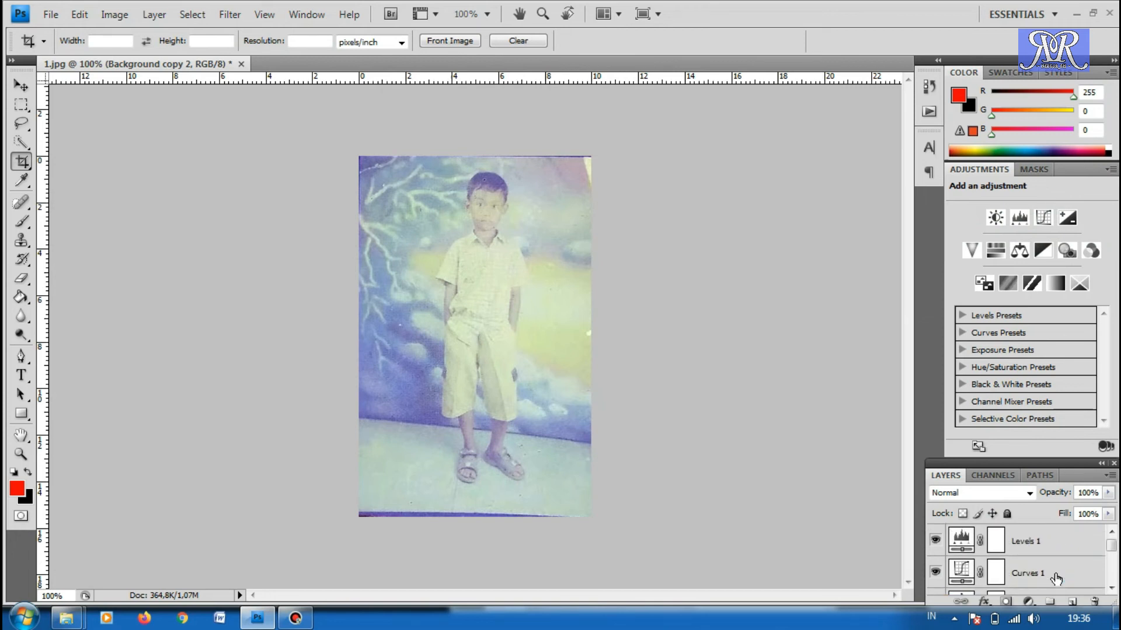
shift+click(1049, 542)
scroll(1049, 542, down, 5)
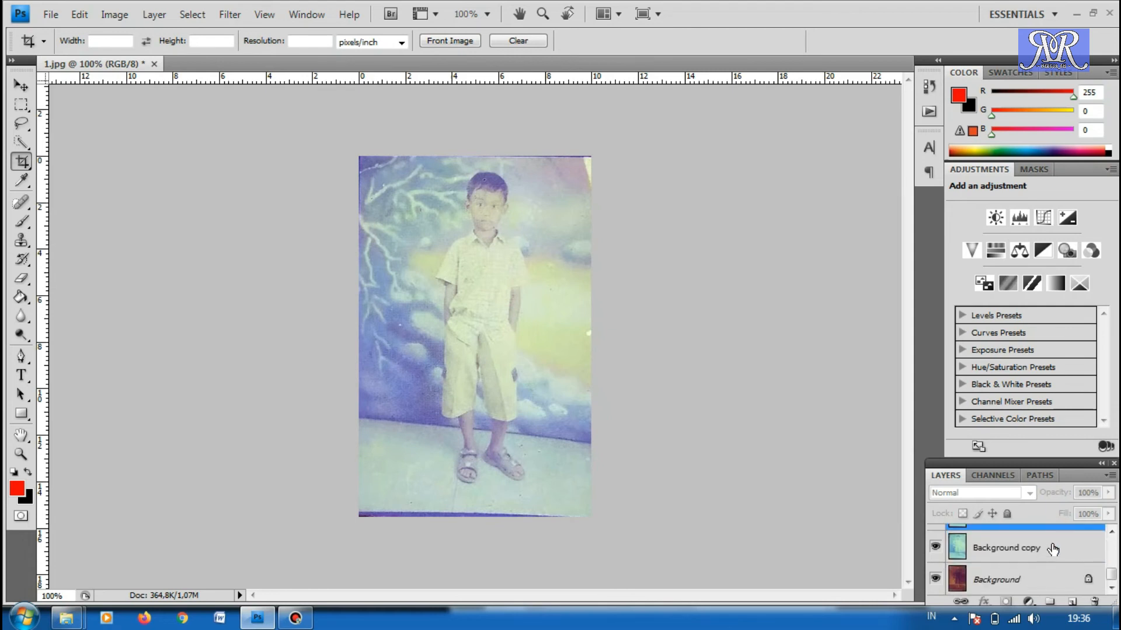
- Select all layers from Background copy 2 up to Levels 1 and merge them into one layer
click(1052, 548)
key(ctrl+j)
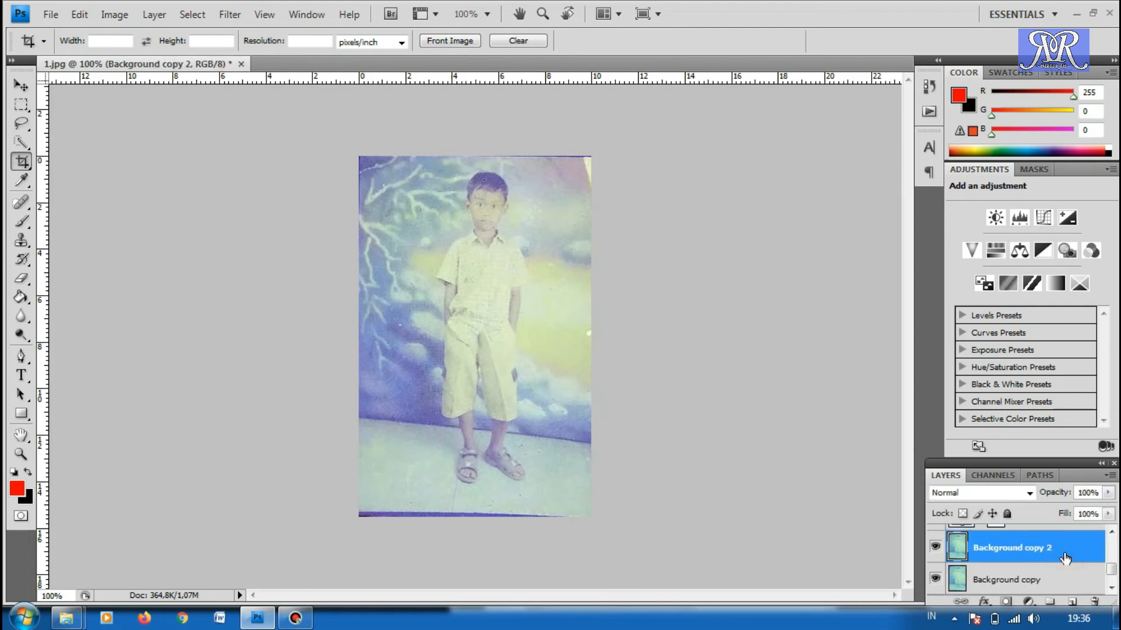
scroll(1065, 559, up, 1)
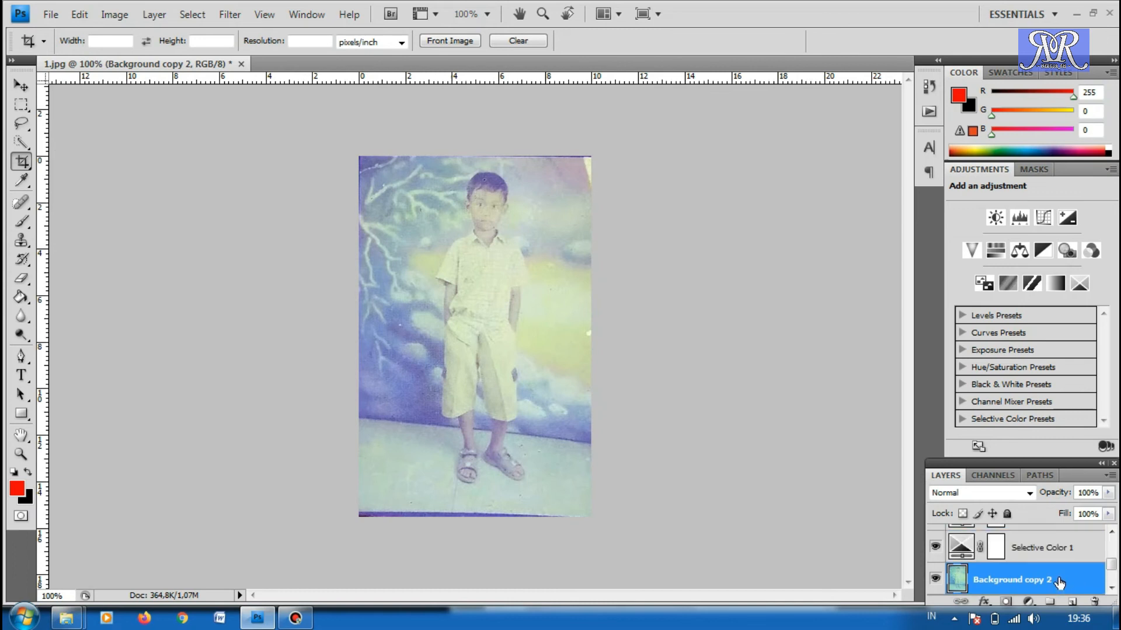
scroll(1060, 580, up, 3)
scroll(1056, 563, up, 1)
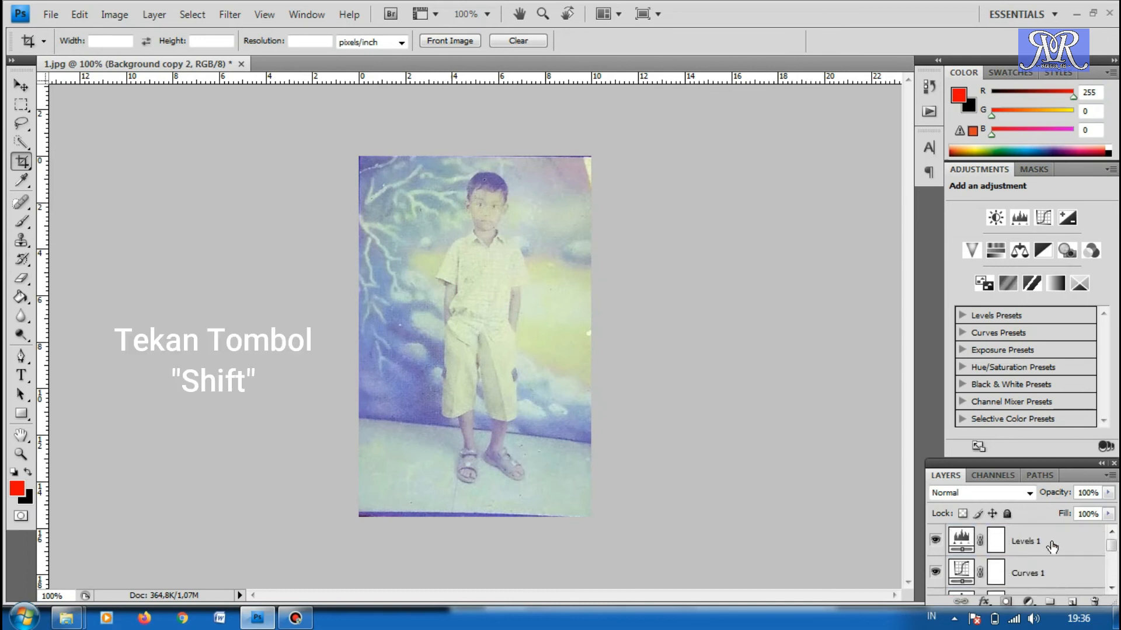
shift+click(1053, 547)
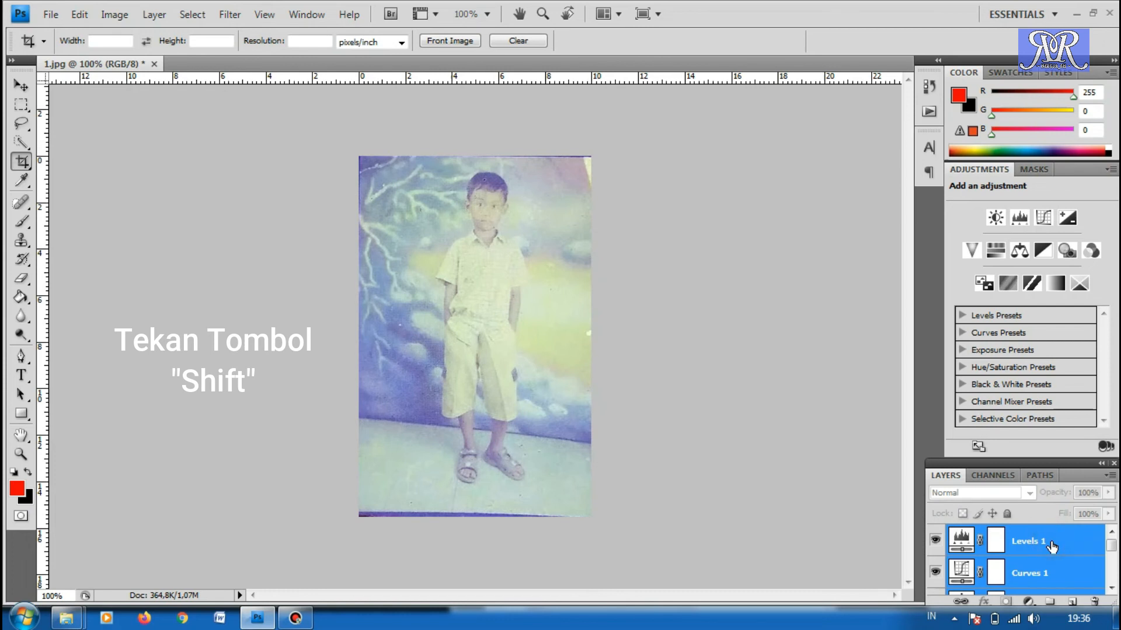
right_click(1051, 544)
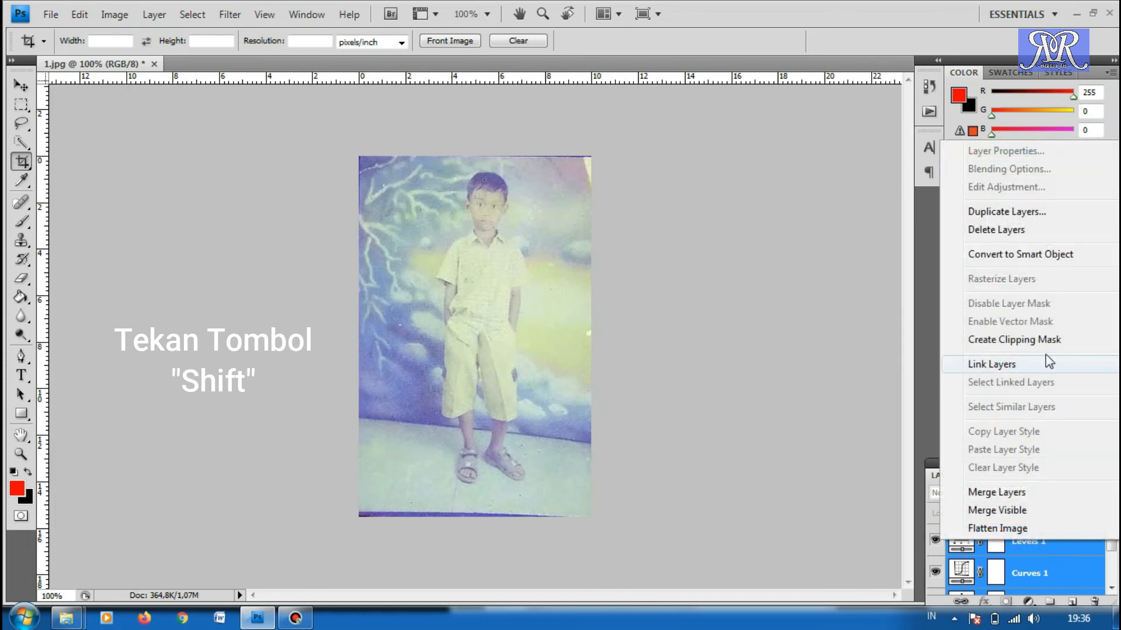
click(1025, 493)
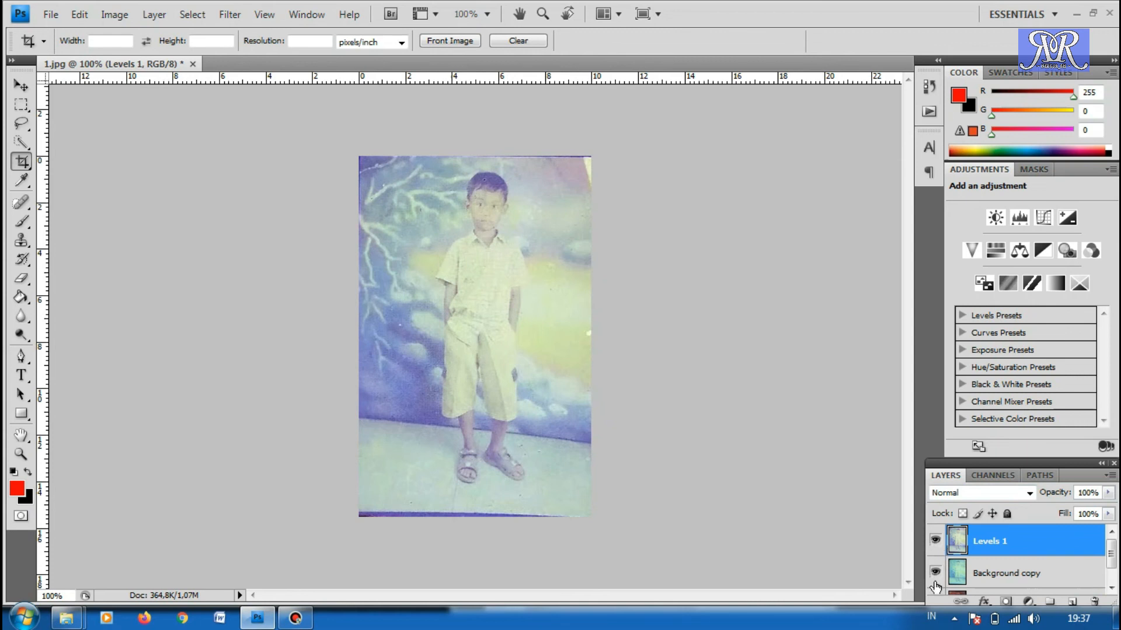
- Toggle the visibility of the merged layer and Background copy to compare the corrected photo with the inverted version and the original negative
click(936, 541)
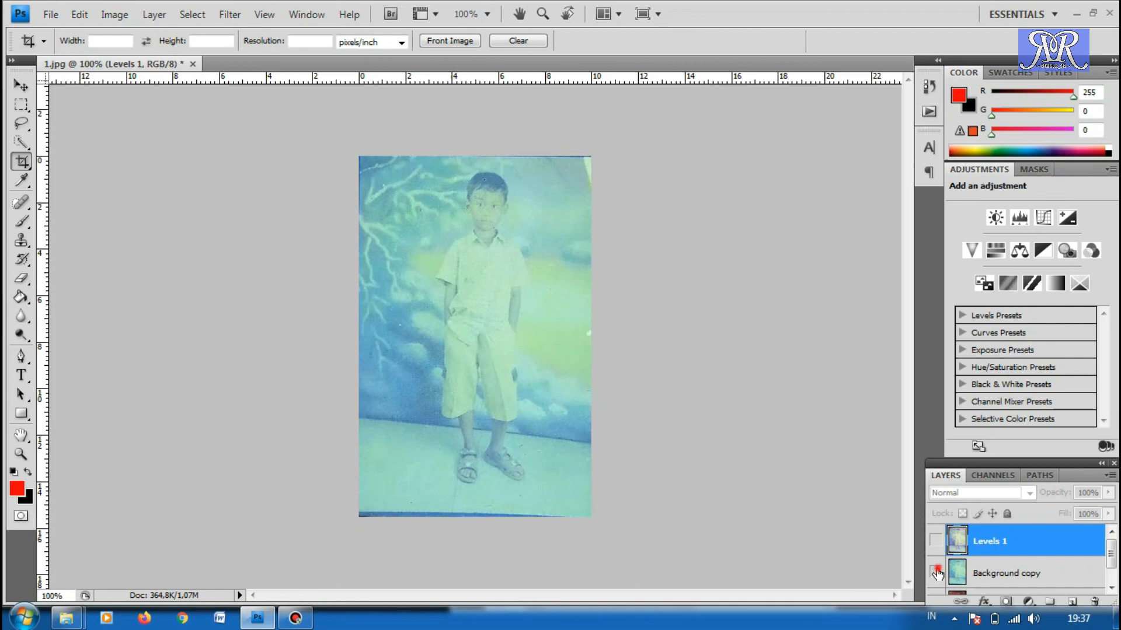
click(936, 573)
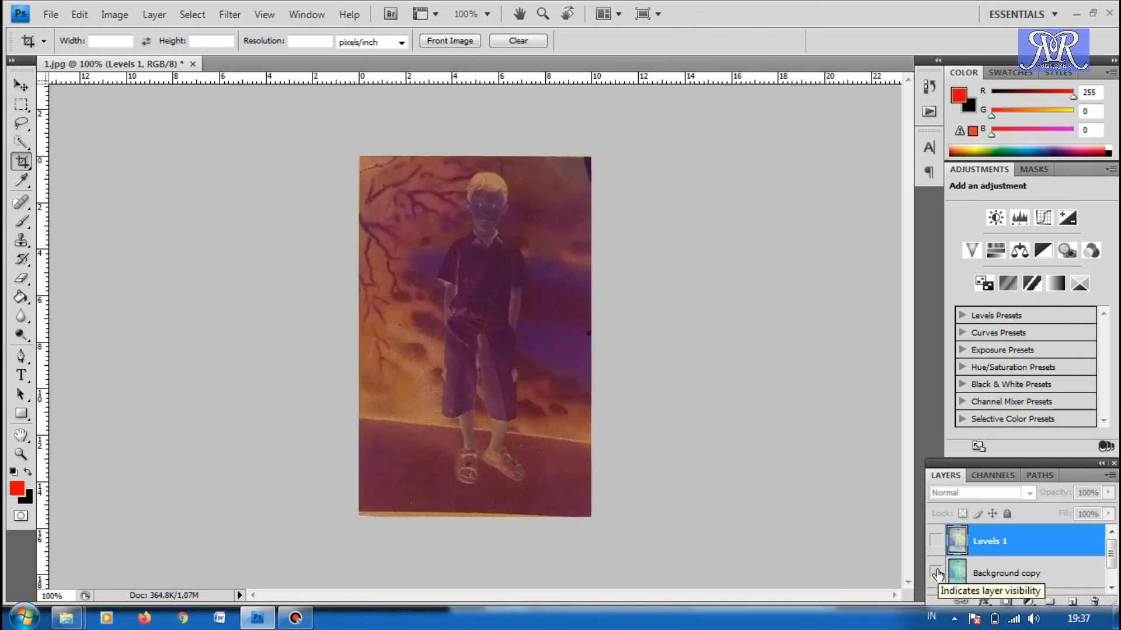
click(936, 573)
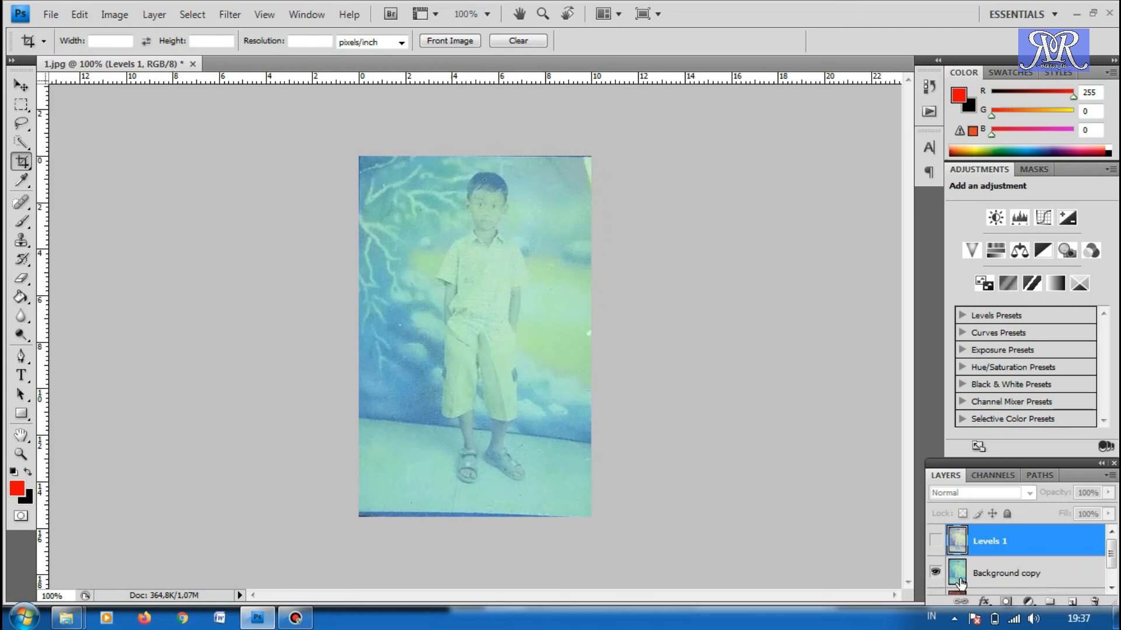
click(934, 542)
click(935, 542)
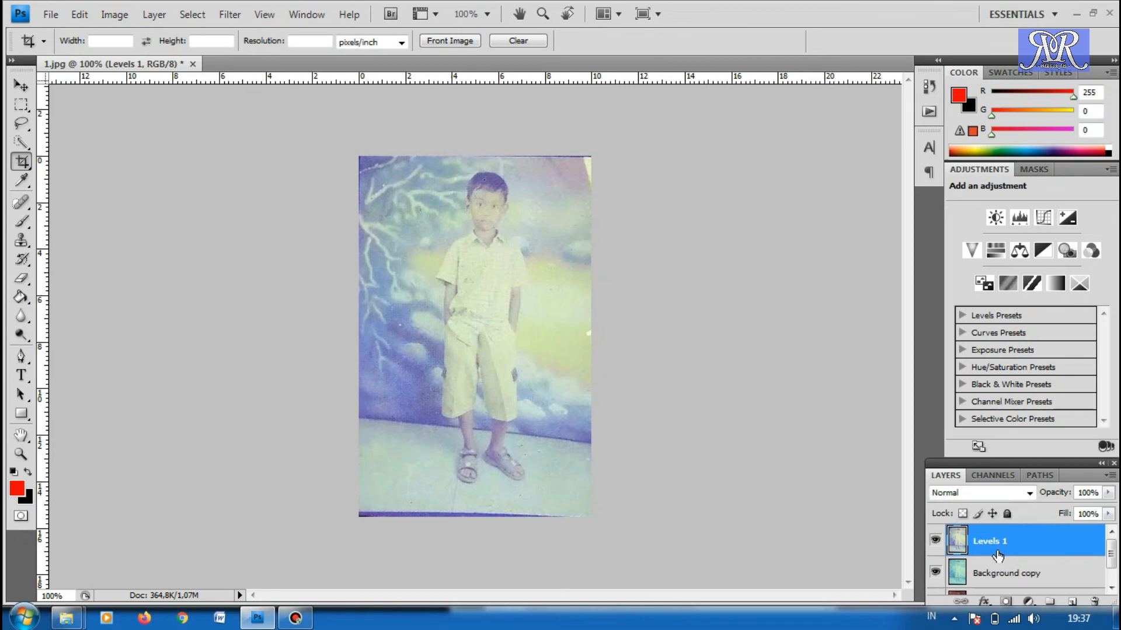
- Select all layers from Levels 1 down to Background and merge them into a single background layer
scroll(1060, 549, down, 1)
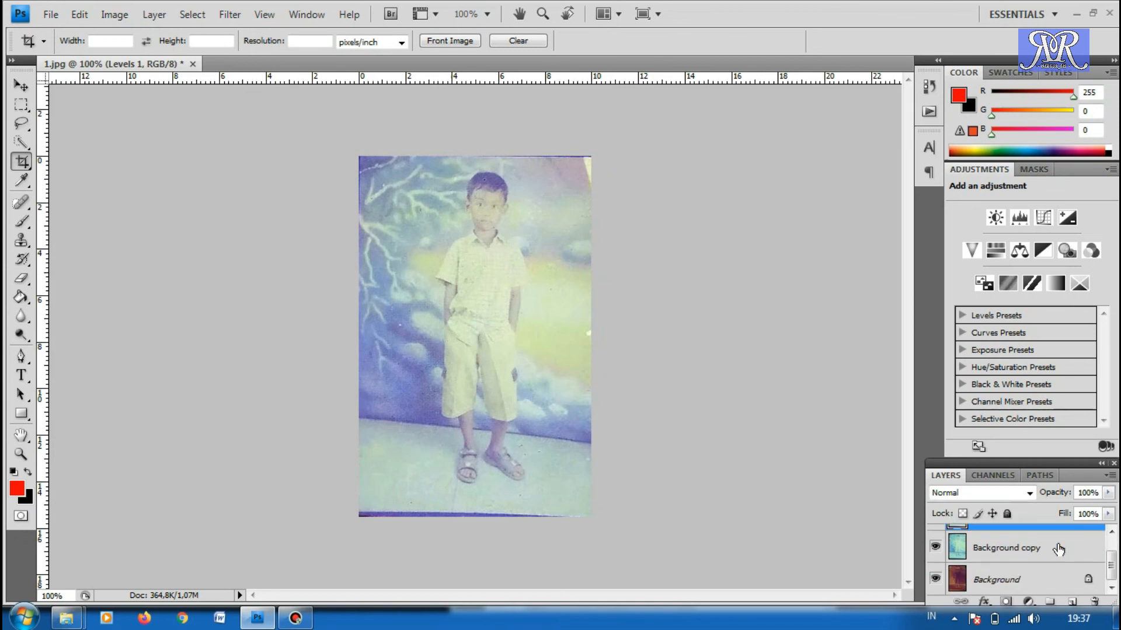
shift+click(1014, 586)
key(ctrl+e)
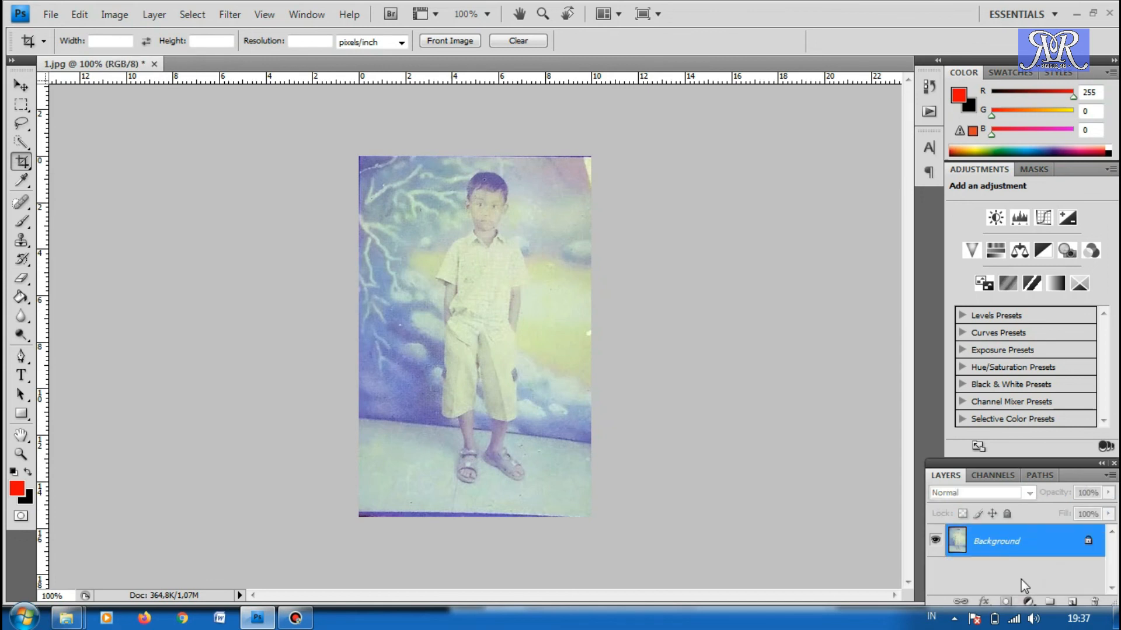